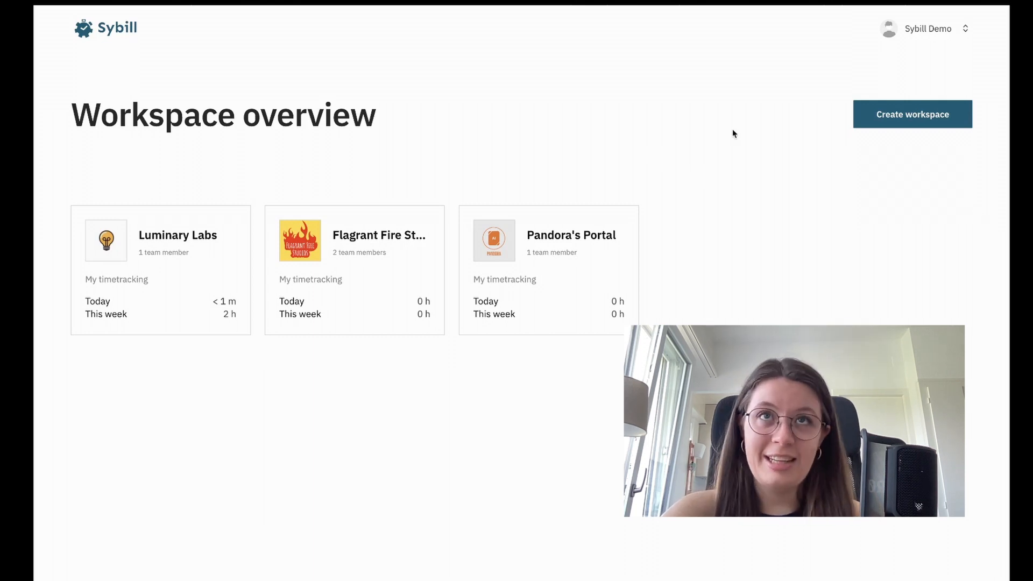
View the form for creating a workspace, close it, and open the Flagrant Fire Studios workspace.
left_click(901, 122)
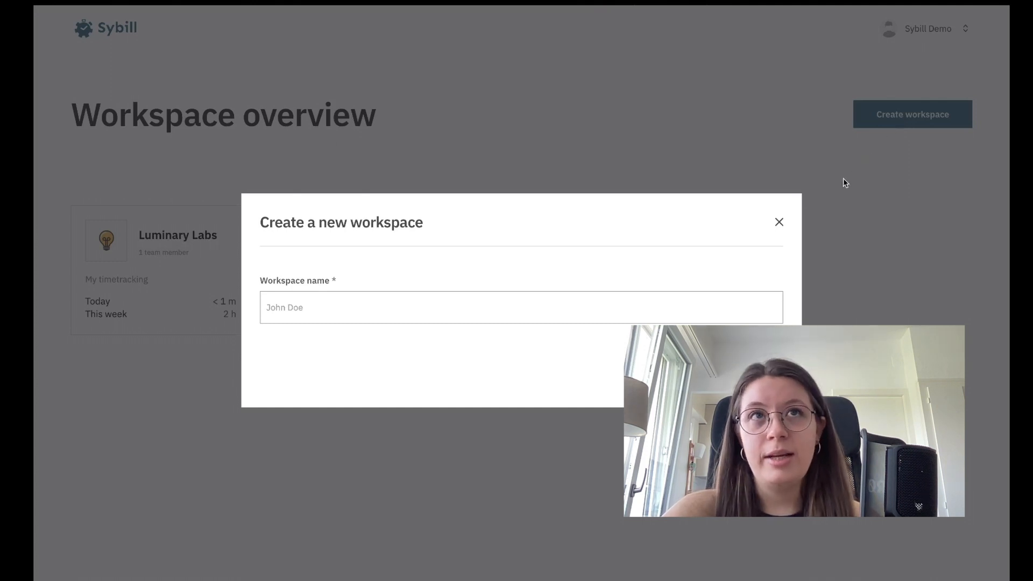
left_click(779, 223)
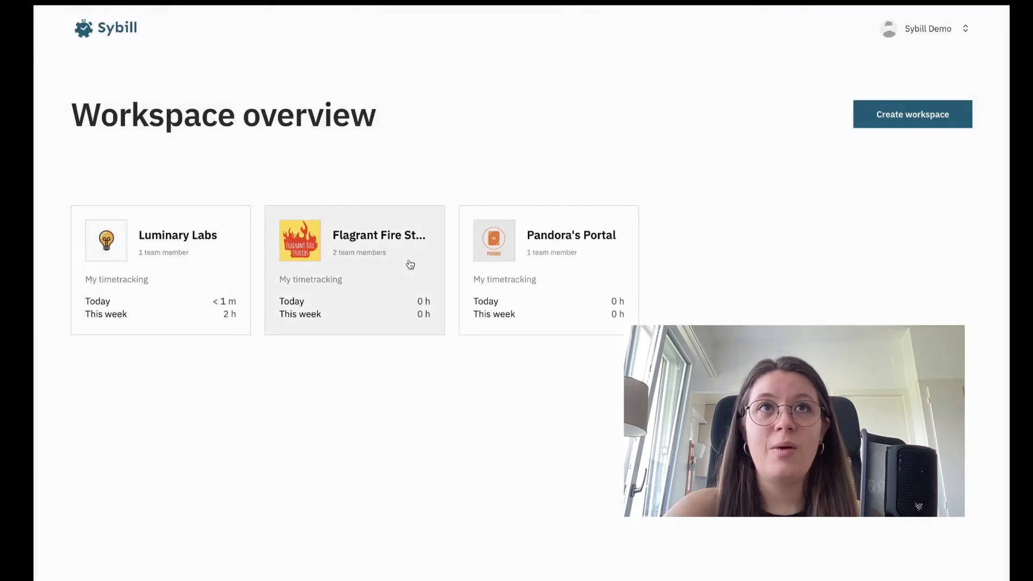
left_click(410, 264)
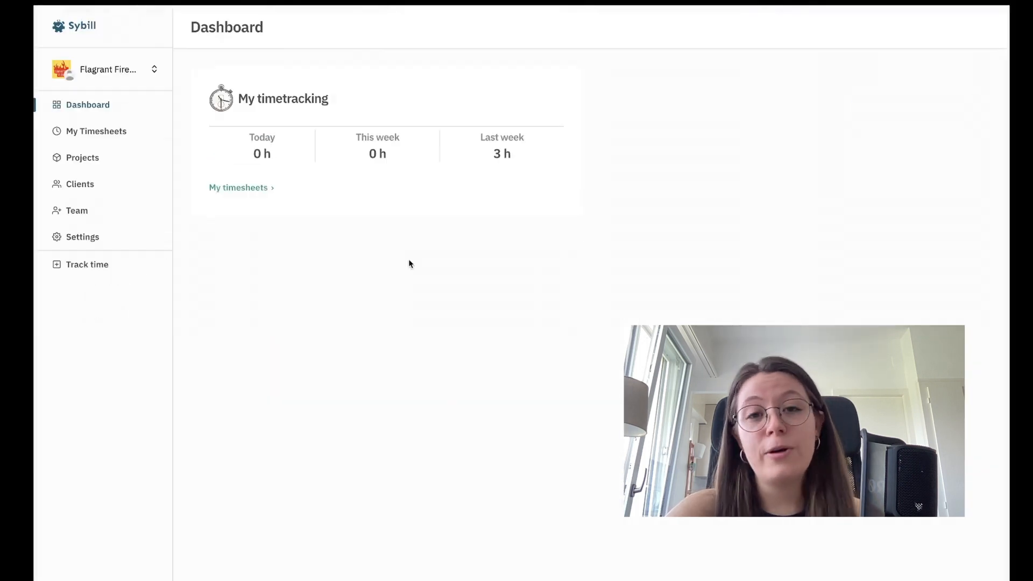
left_click(114, 67)
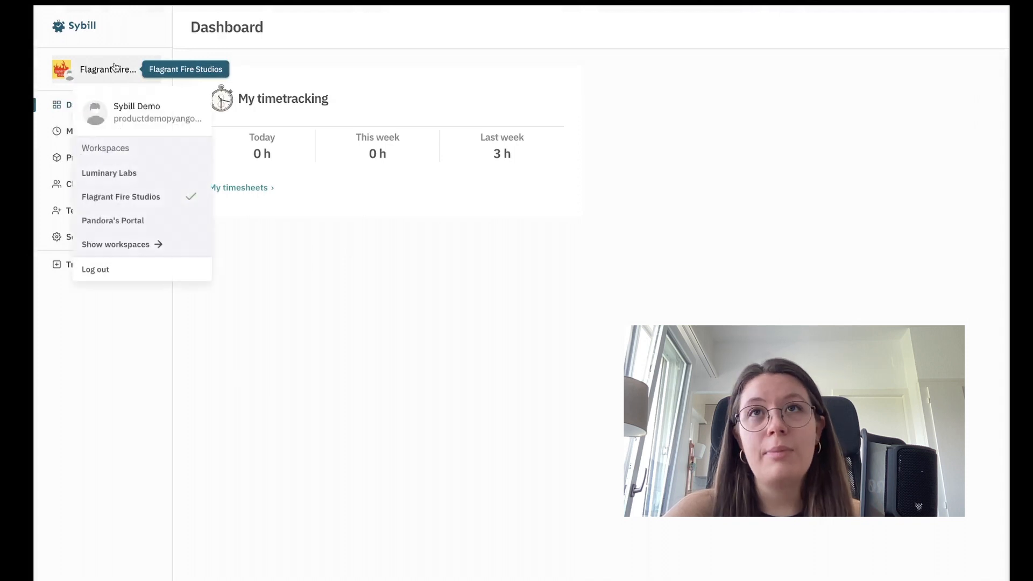
left_click(431, 362)
Set the workspace currency to Swiss Franc (CHF) in the workspace settings and save the change.
left_click(83, 237)
left_click(263, 169)
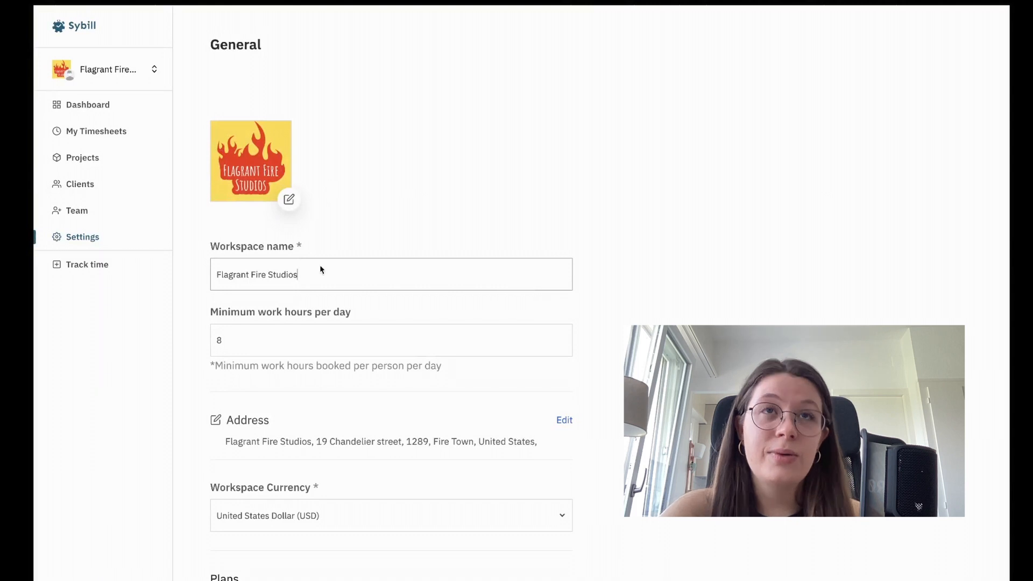
scroll(320, 330, "down", 2)
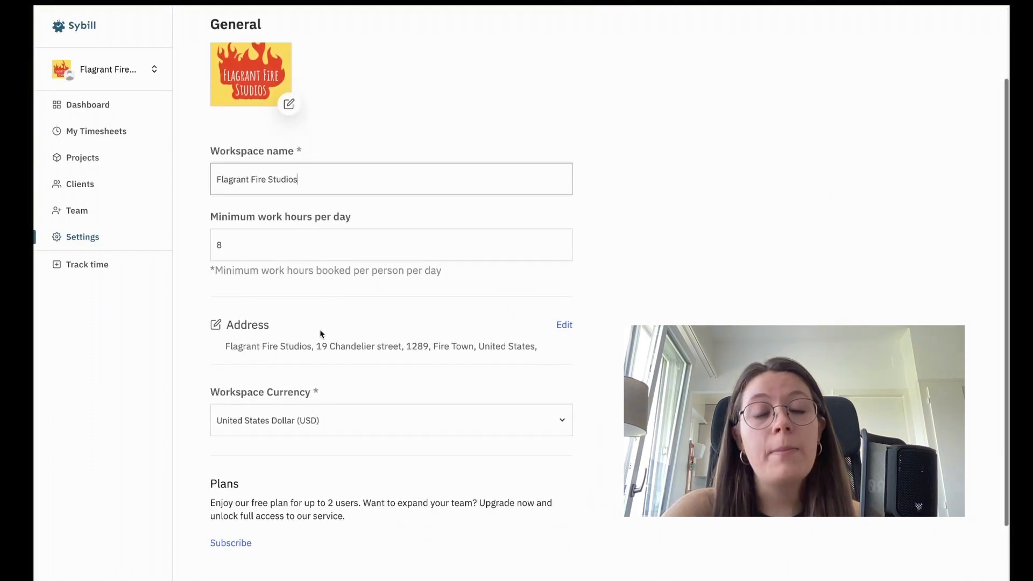
scroll(321, 333, "down", 1)
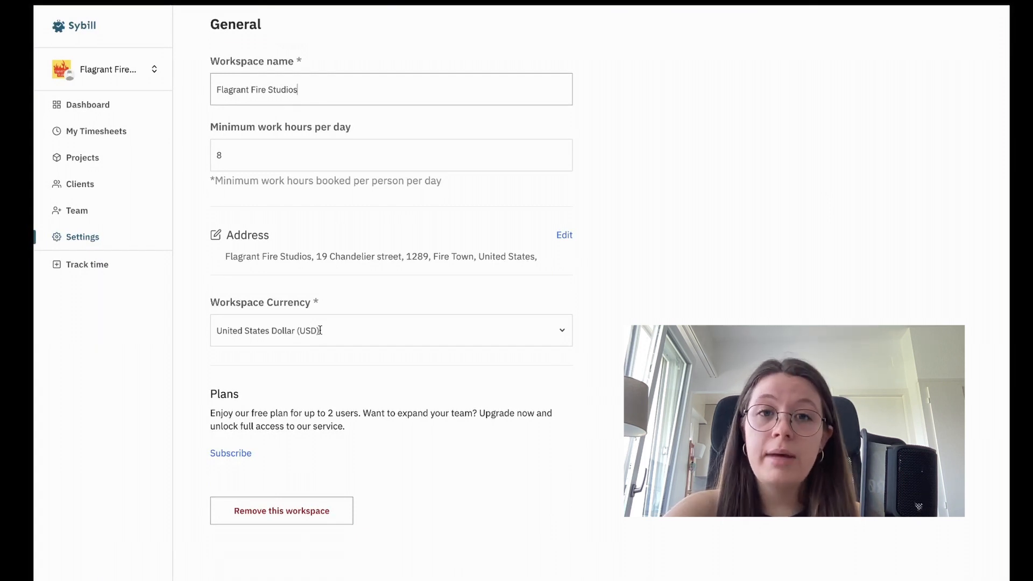
left_click(406, 331)
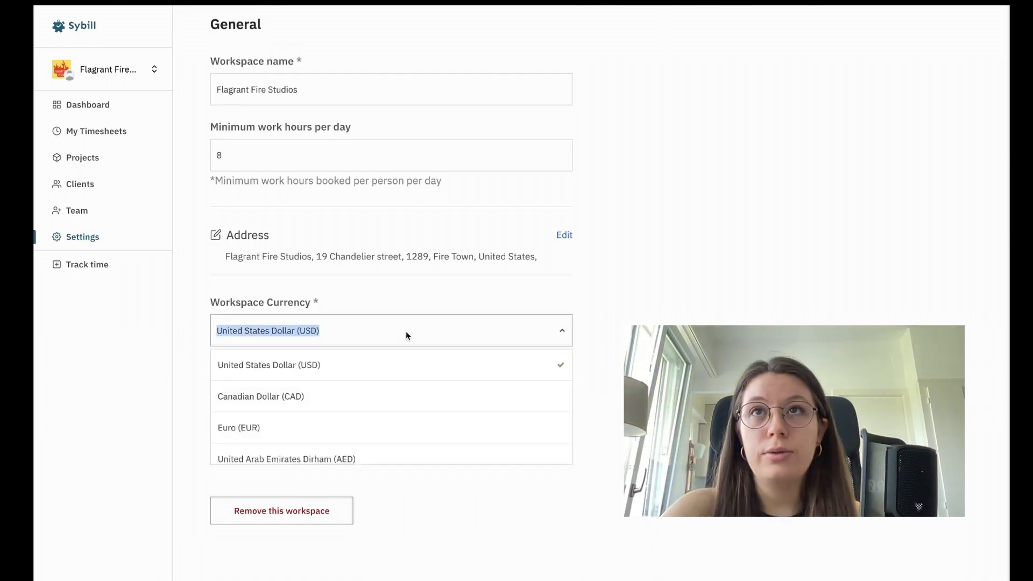
type("ch")
left_click(401, 358)
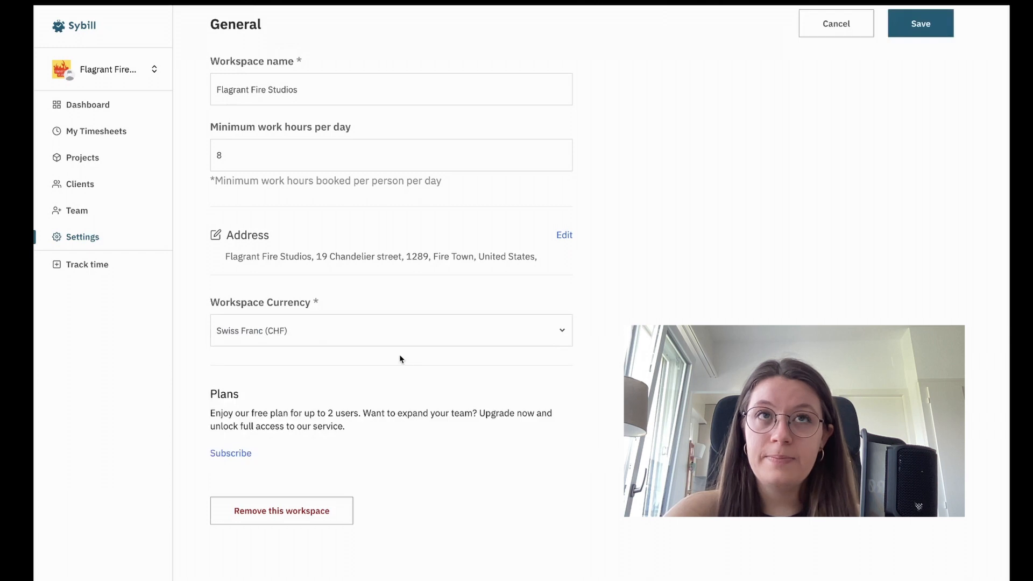
left_click(919, 30)
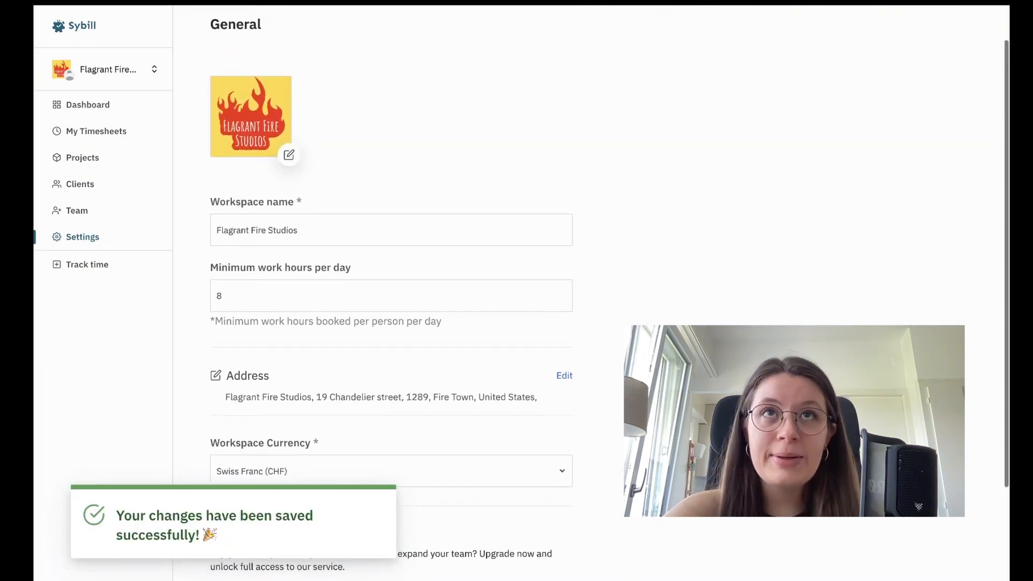
Try the Internal and External types in a new client form, and cancel the form.
left_click(96, 192)
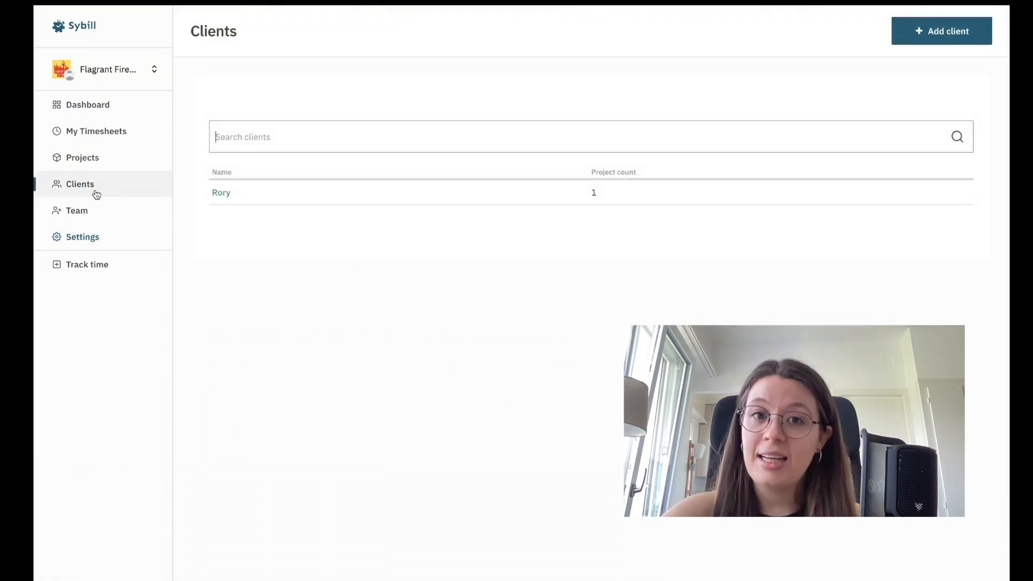
left_click(908, 32)
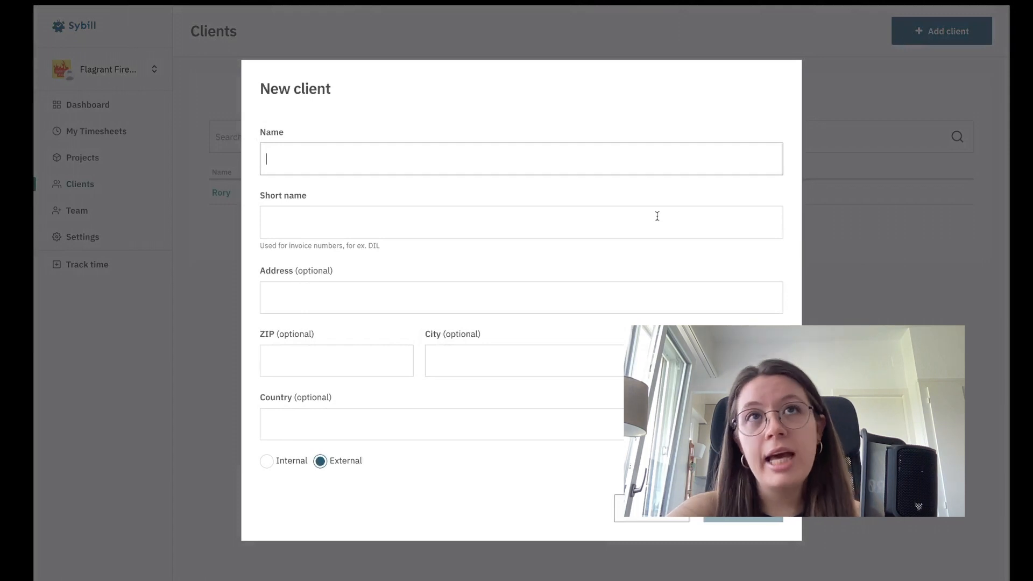
left_click(268, 470)
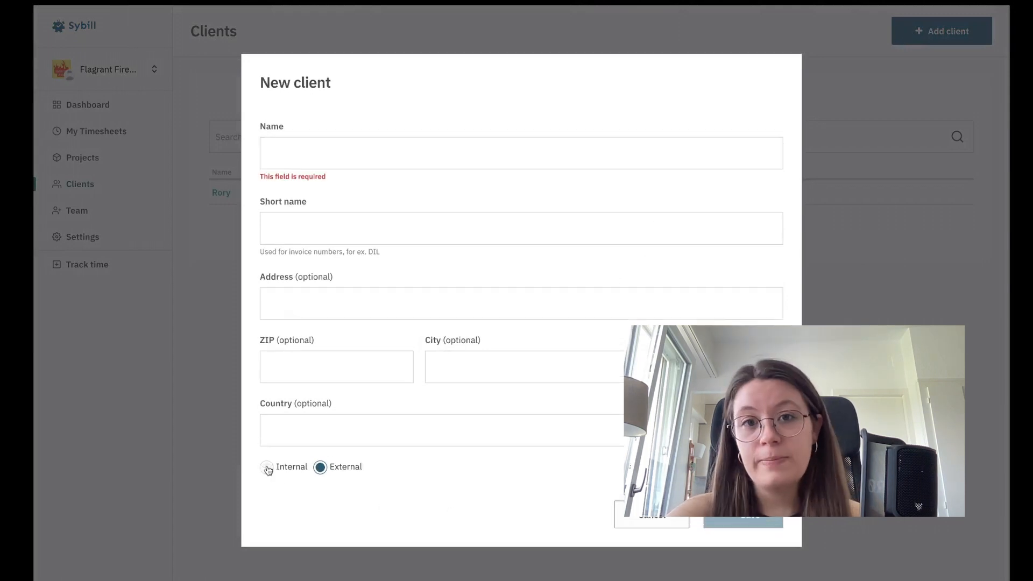
left_click(268, 470)
left_click(325, 472)
left_click(268, 469)
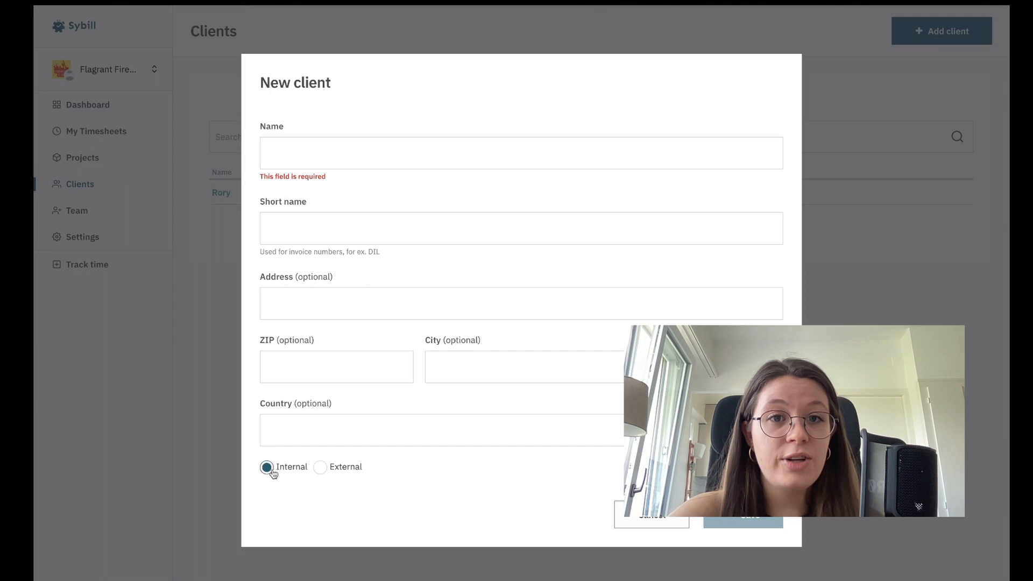
left_click(323, 468)
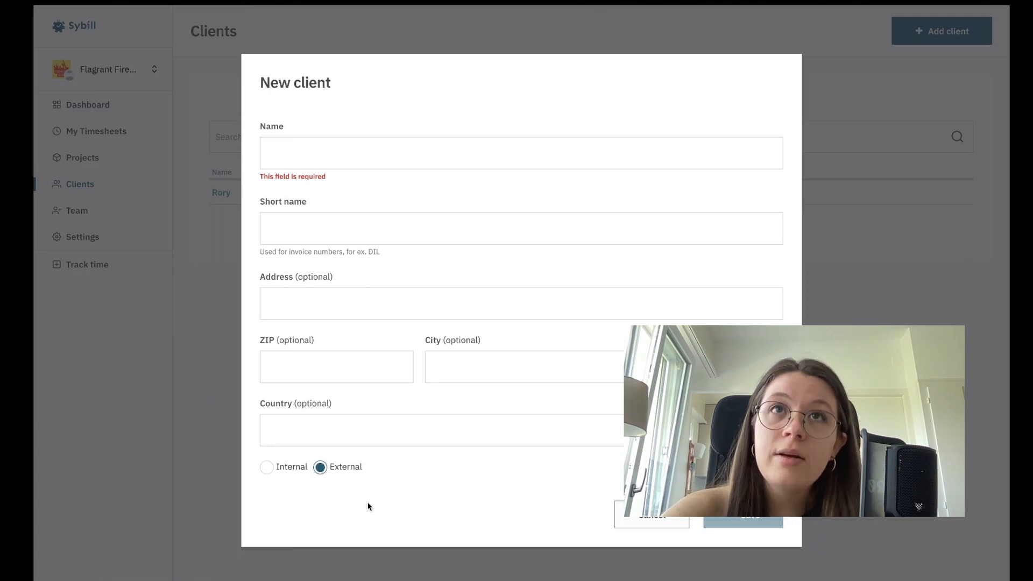
left_click(641, 519)
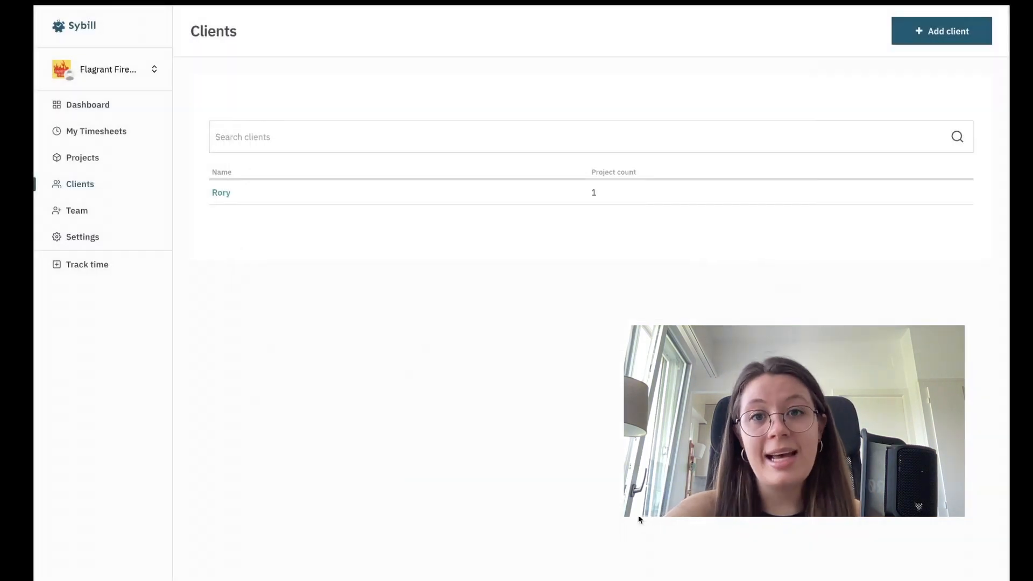
View the existing client's projects and the new project form, and open the Logo for design studio project.
left_click(221, 193)
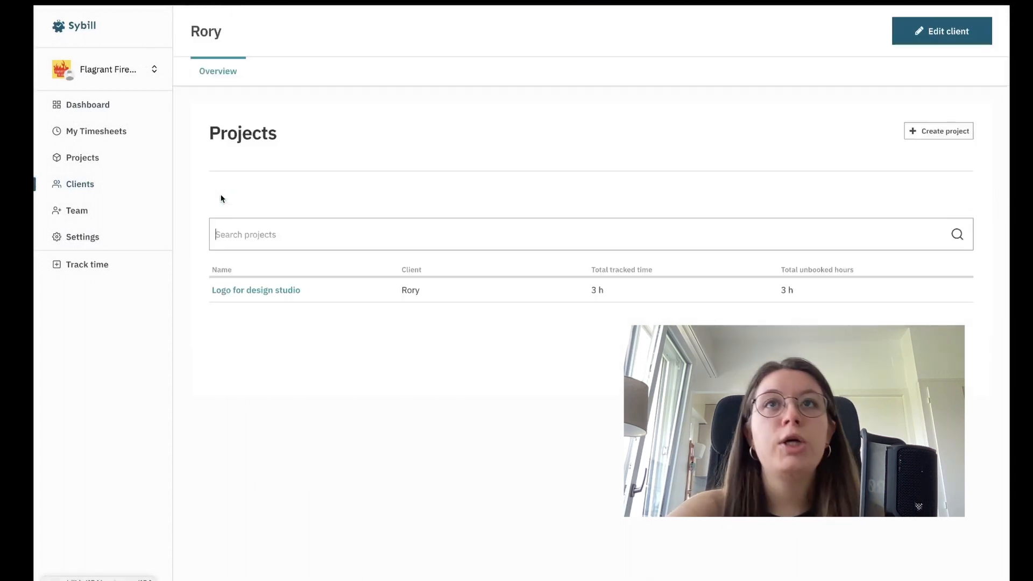
left_click(109, 164)
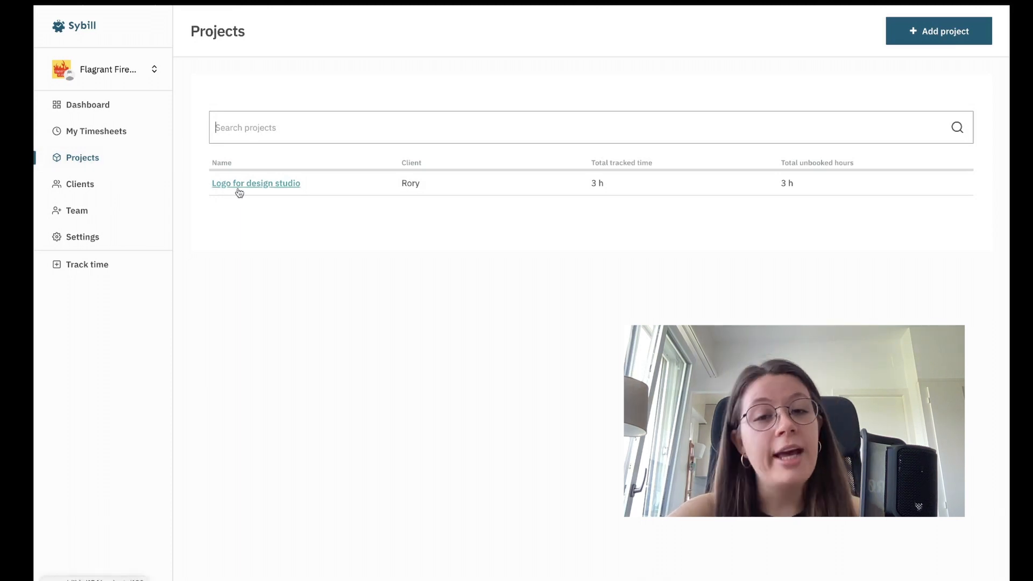
left_click(939, 43)
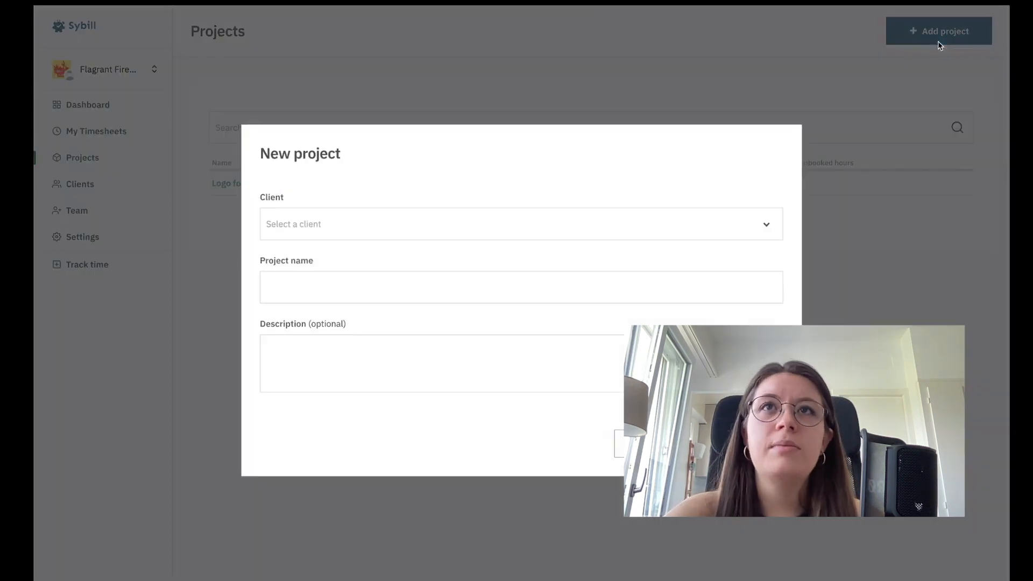
left_click(938, 84)
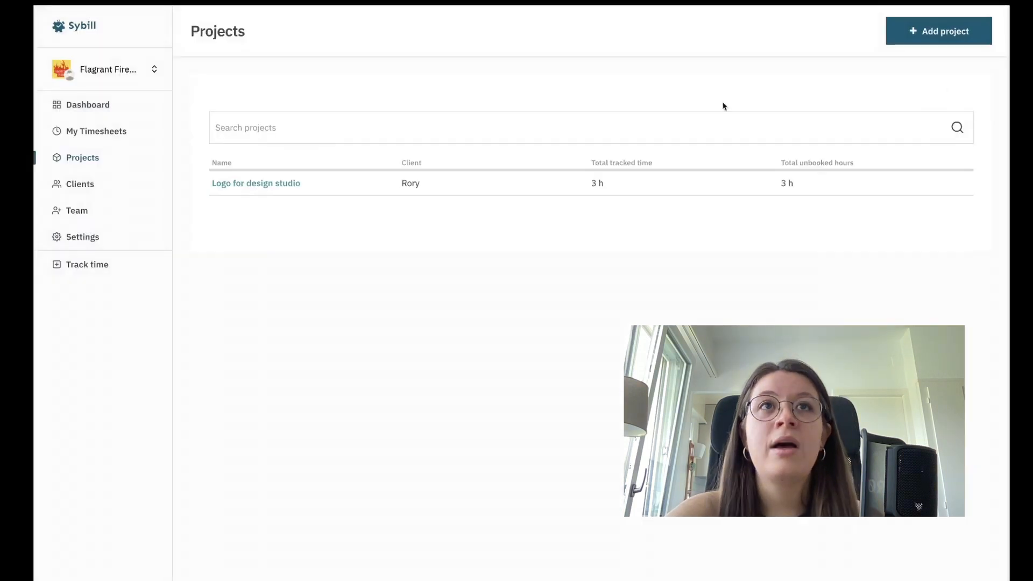
left_click(291, 183)
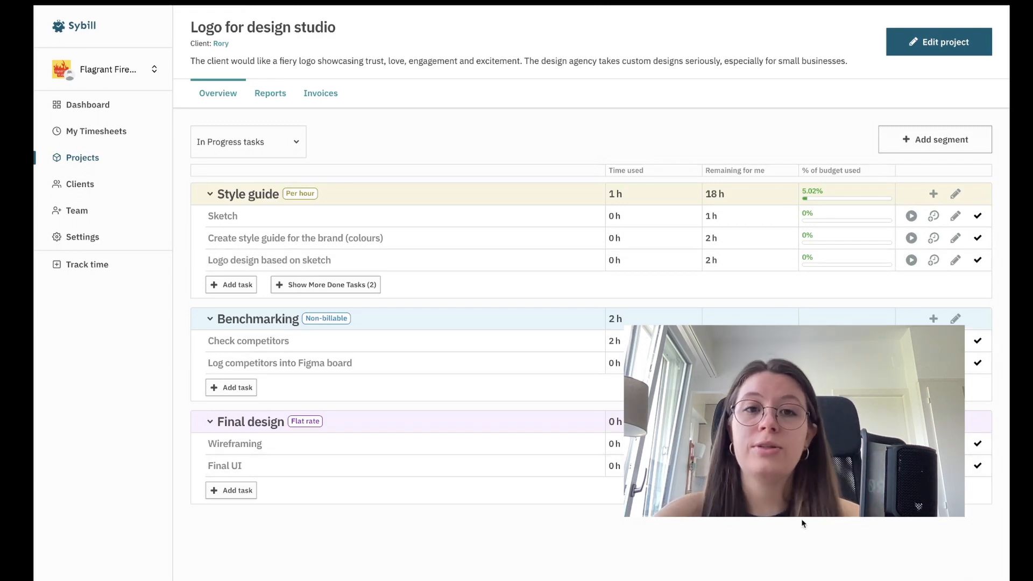
Try the billing method, hourly rate and required-comments options in a new segment form for the project.
left_click(935, 140)
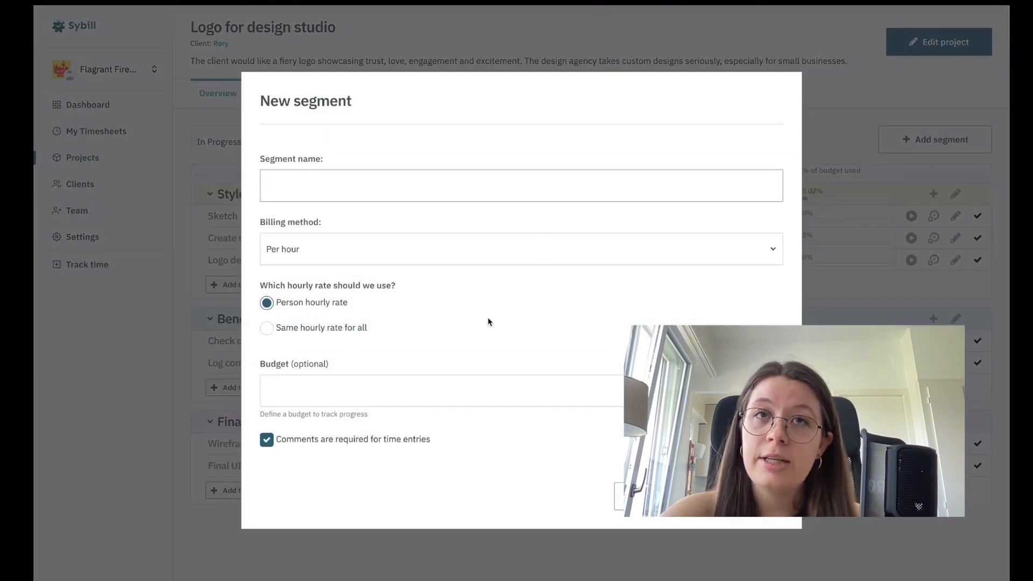
left_click(314, 249)
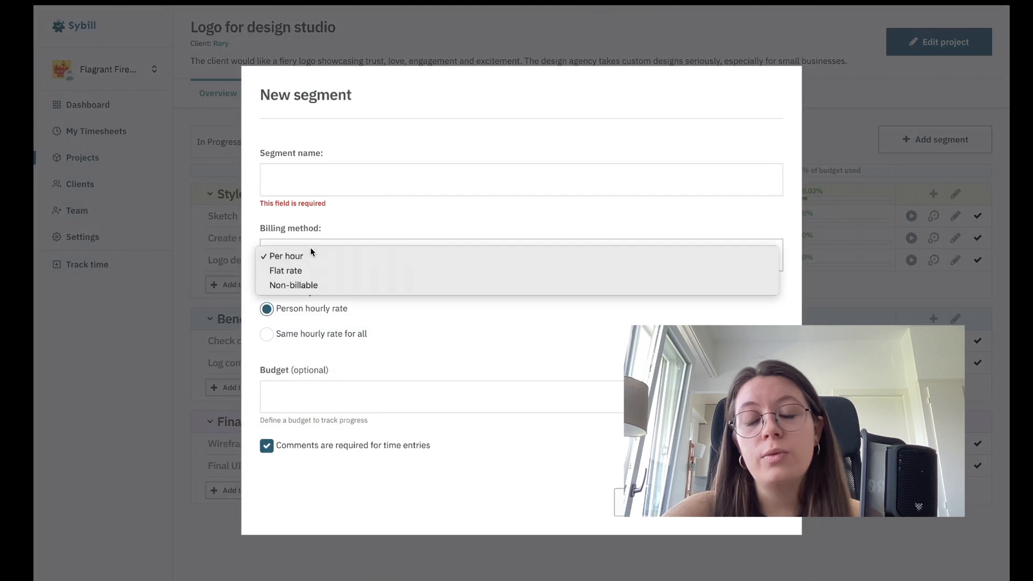
left_click(325, 232)
left_click(266, 334)
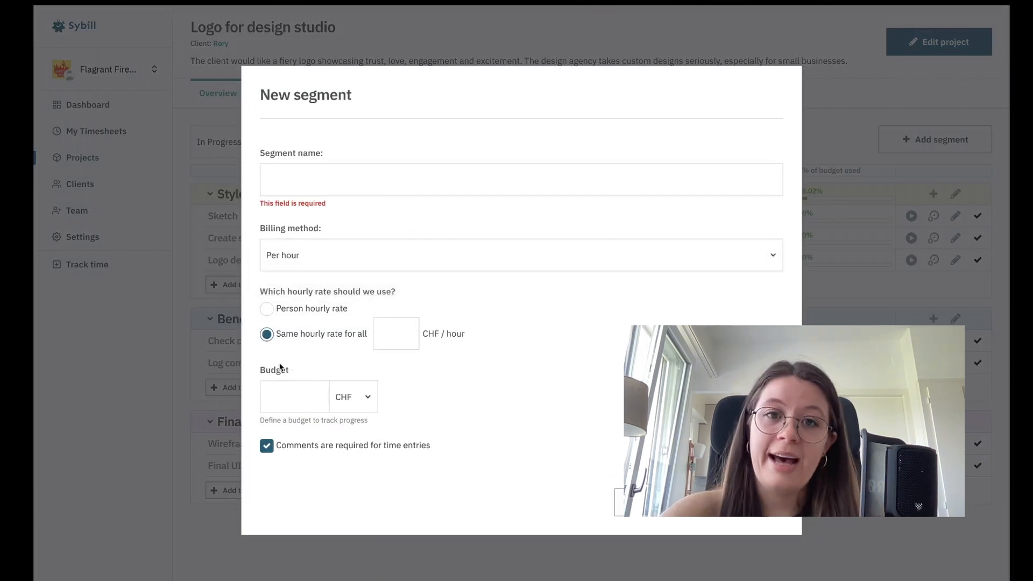
left_click(272, 311)
left_click(270, 396)
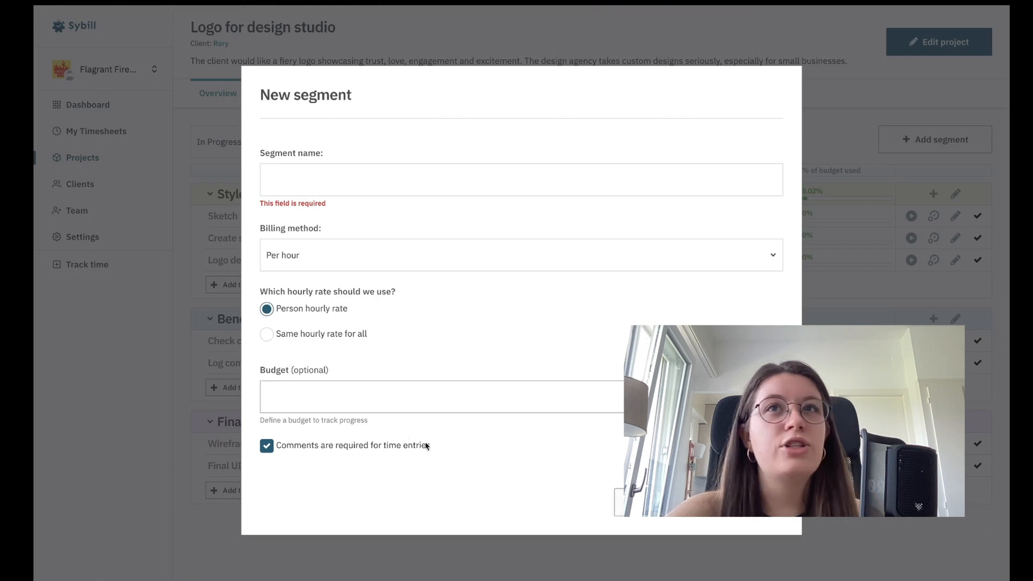
left_click(264, 450)
left_click(263, 449)
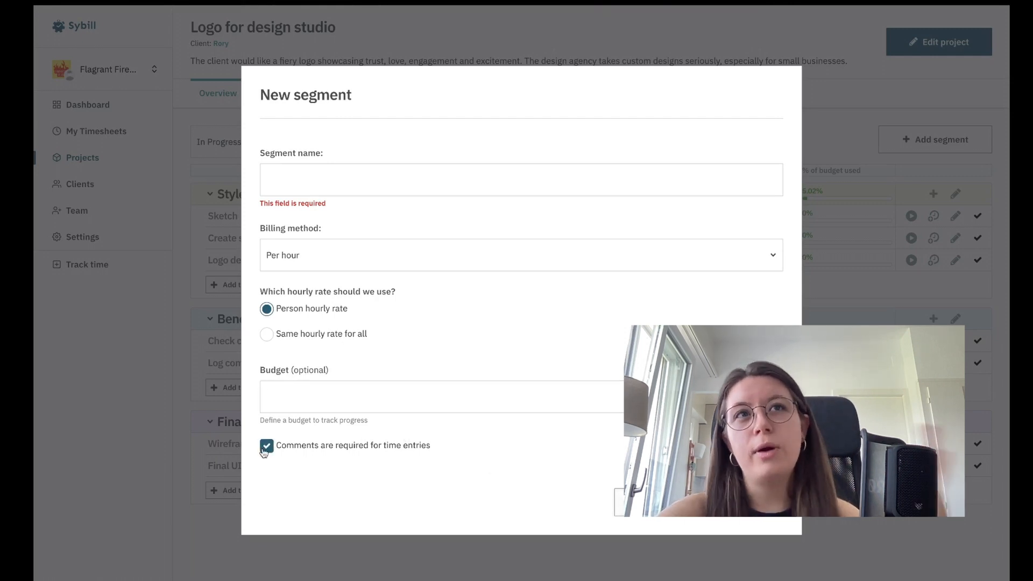
left_click(264, 450)
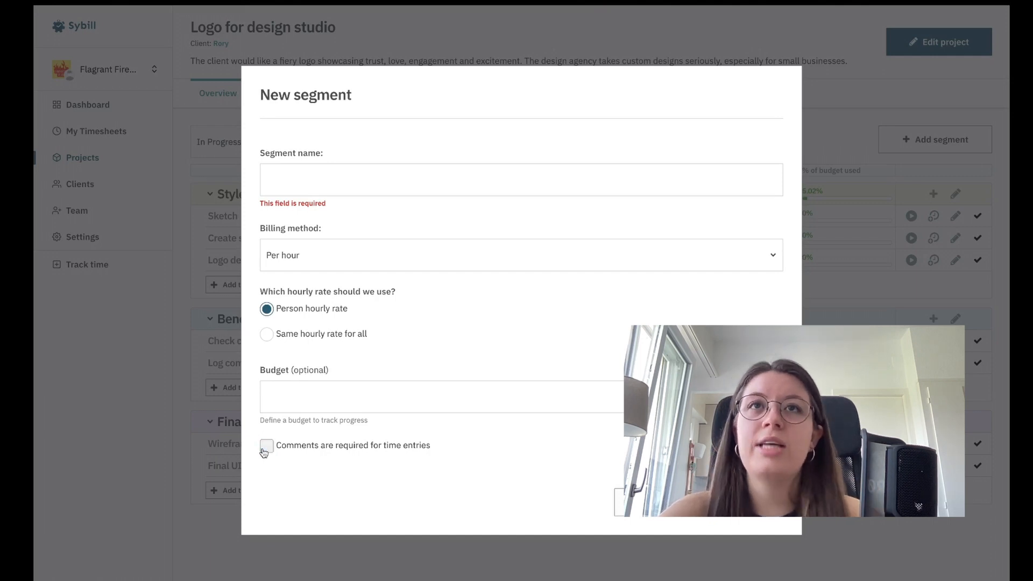
left_click(264, 450)
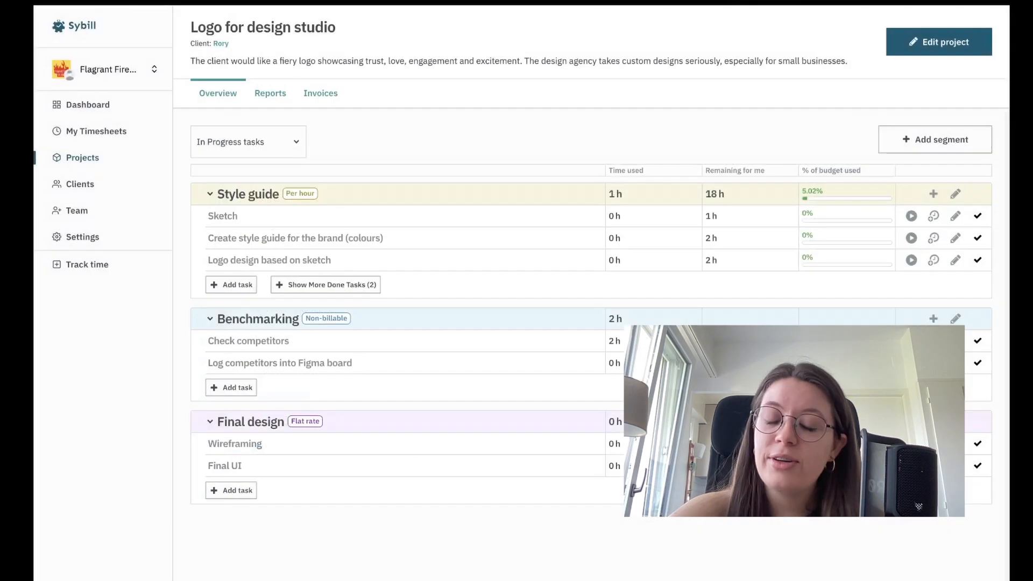
View the form for creating a task in the Benchmarking segment and cancel it.
left_click(223, 387)
left_click(586, 297)
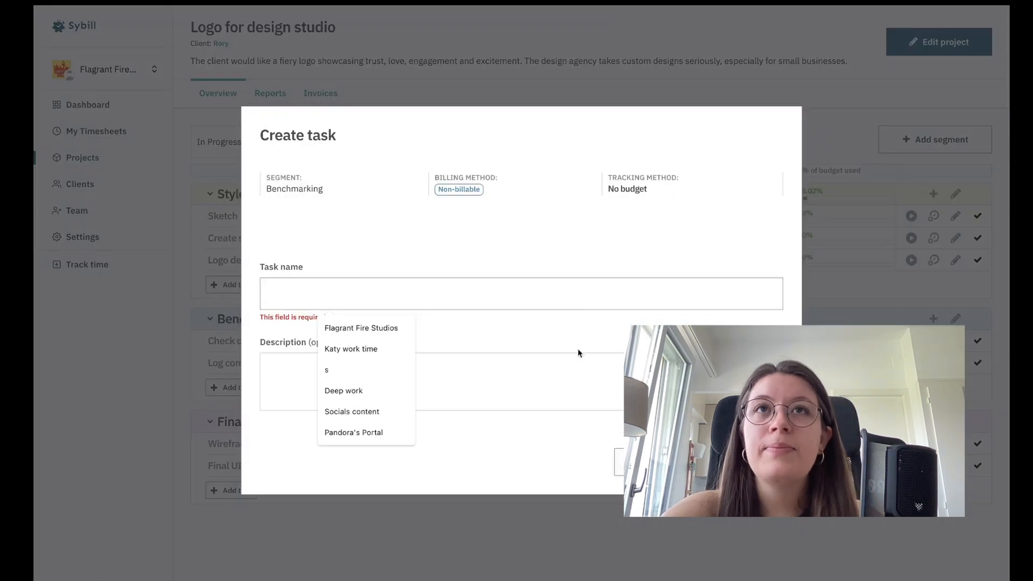
left_click(648, 462)
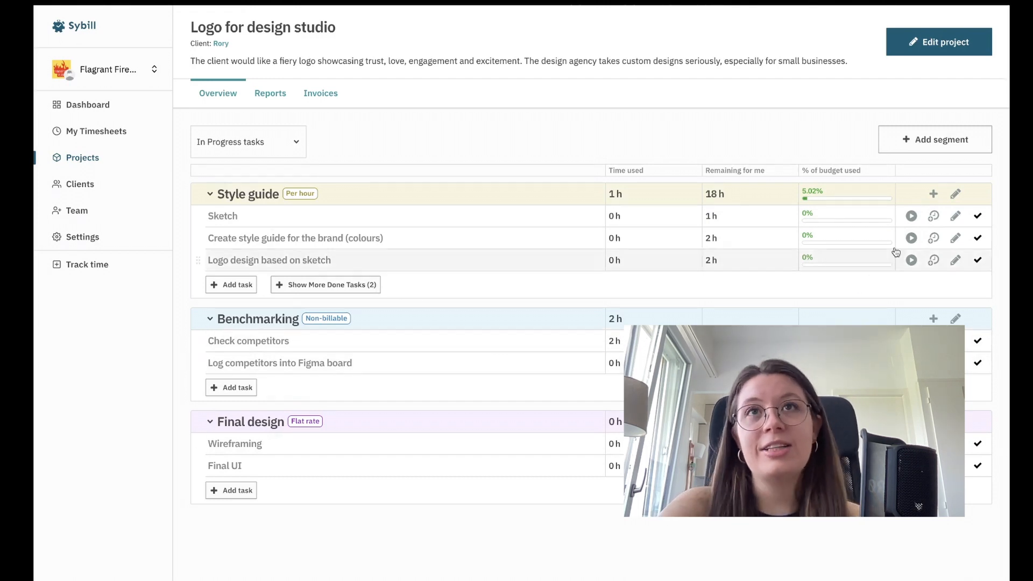
Start the timer on the Sketch task and begin a manual time entry for it with booking date 30.05.2023.
left_click(911, 216)
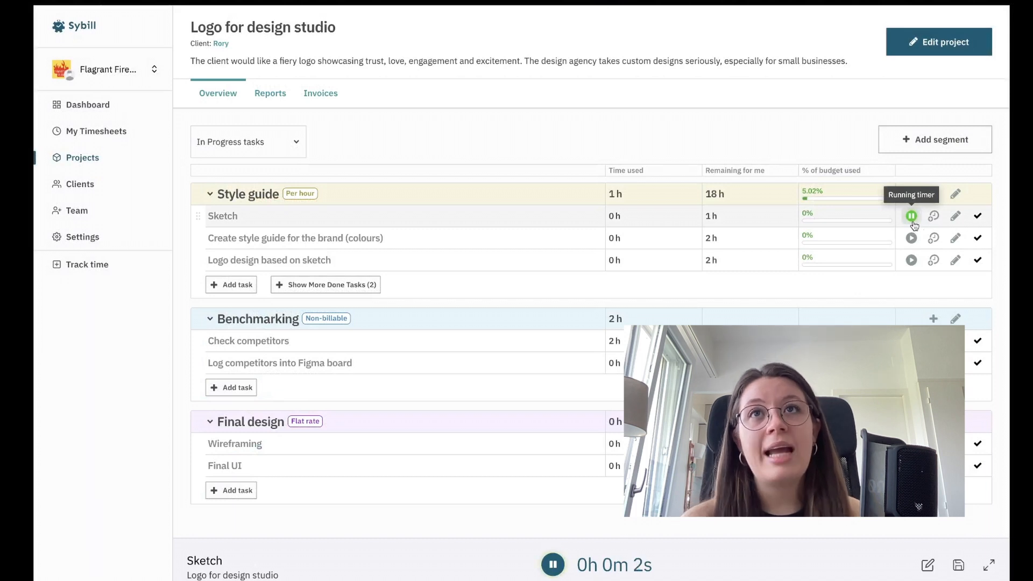
left_click(935, 217)
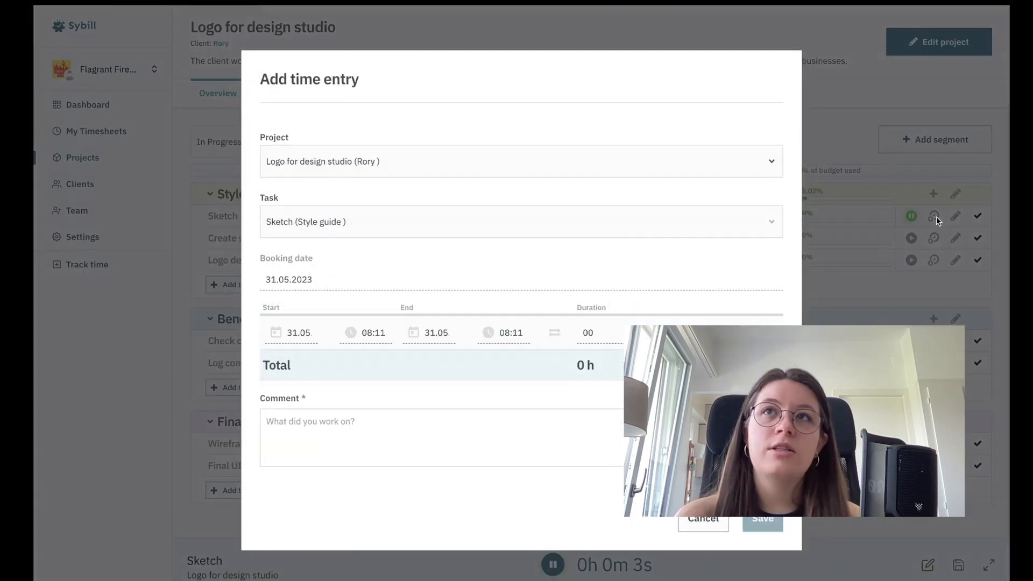
left_click(275, 278)
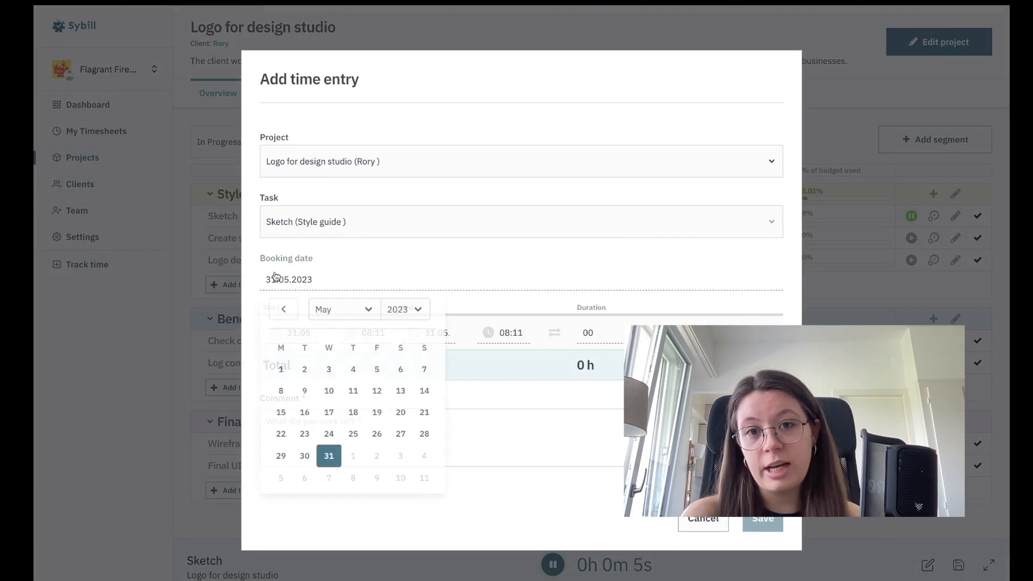
left_click(328, 433)
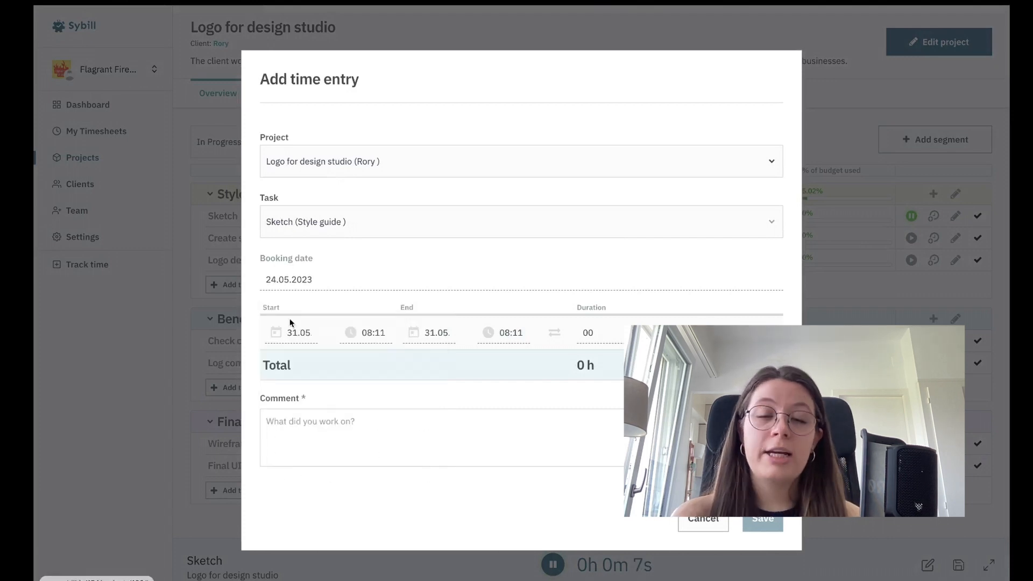
left_click(279, 281)
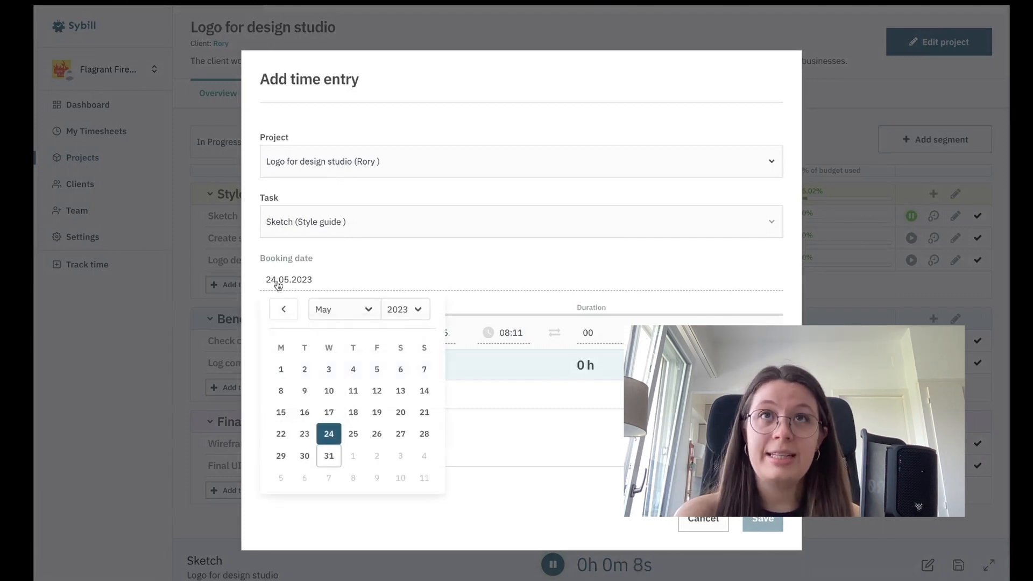
left_click(305, 456)
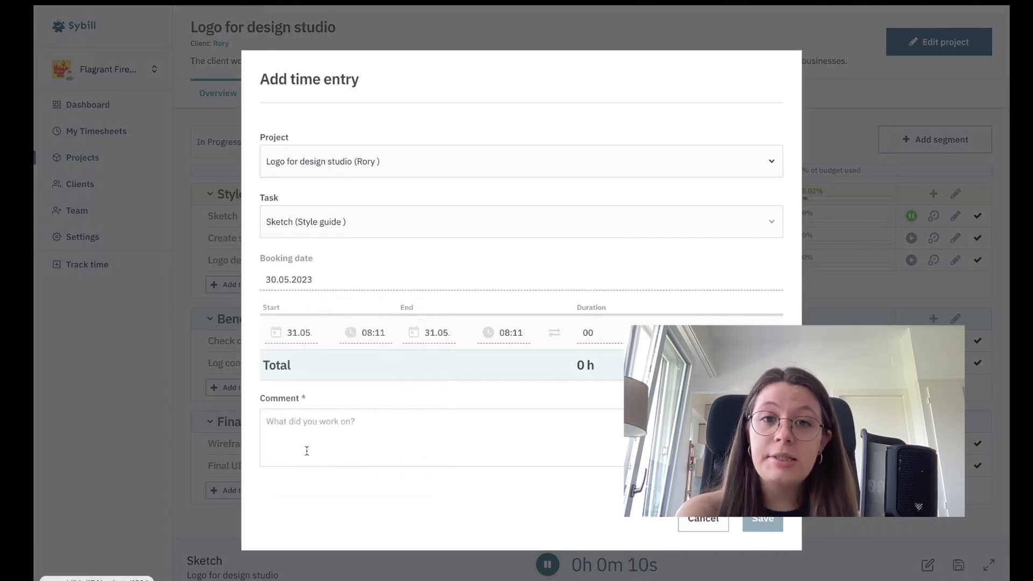
Set the time entry's duration to 4 hours, comment it "sketching in figma", and save it.
left_click(621, 330)
left_click(621, 331)
left_click(620, 330)
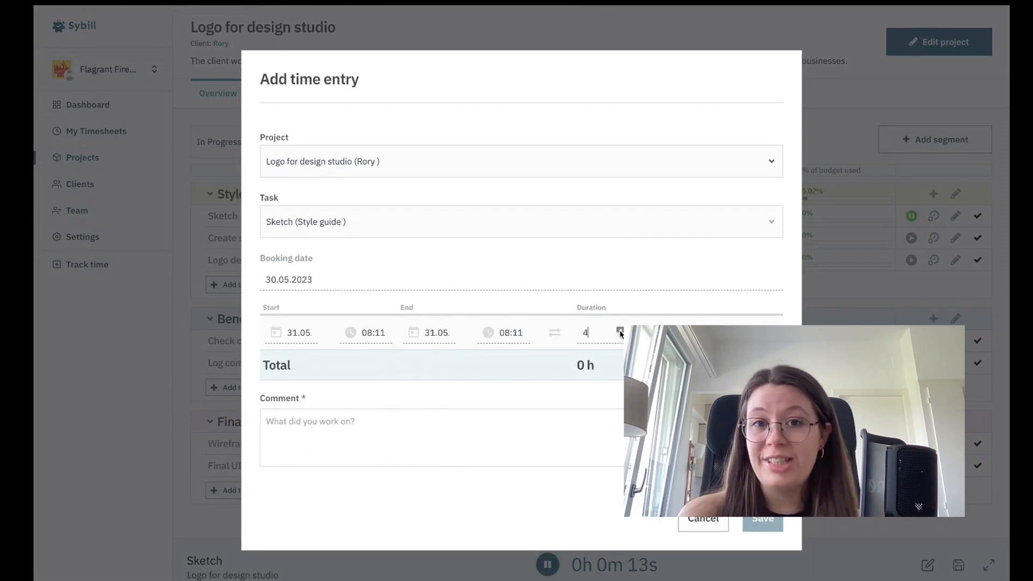
left_click(608, 447)
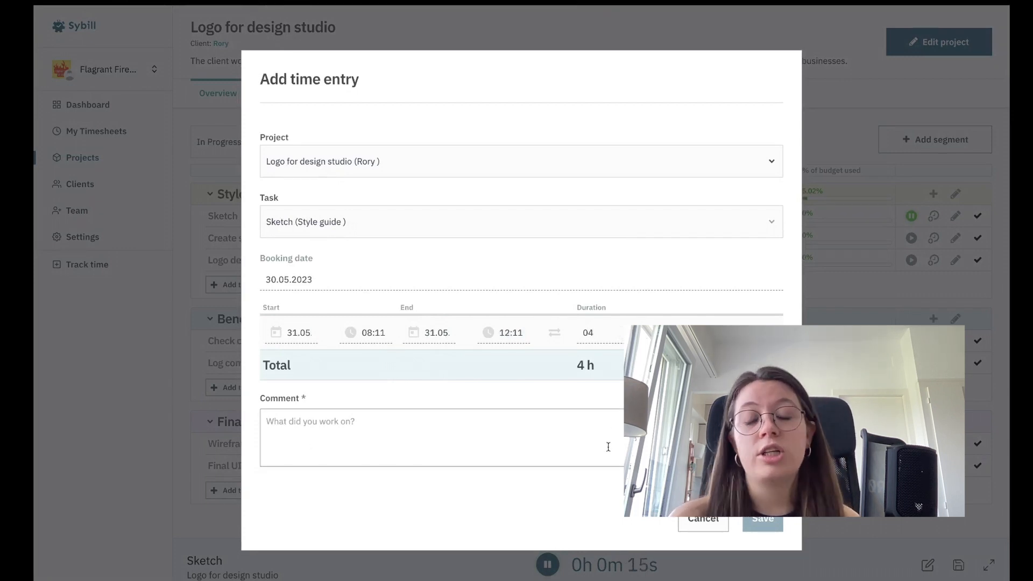
type("sketching")
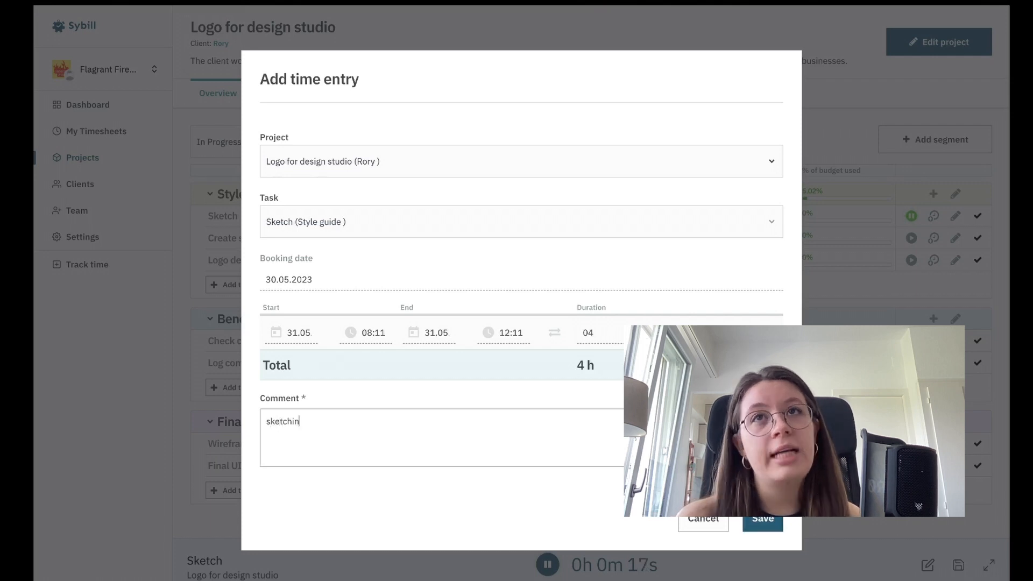
type(" in figm")
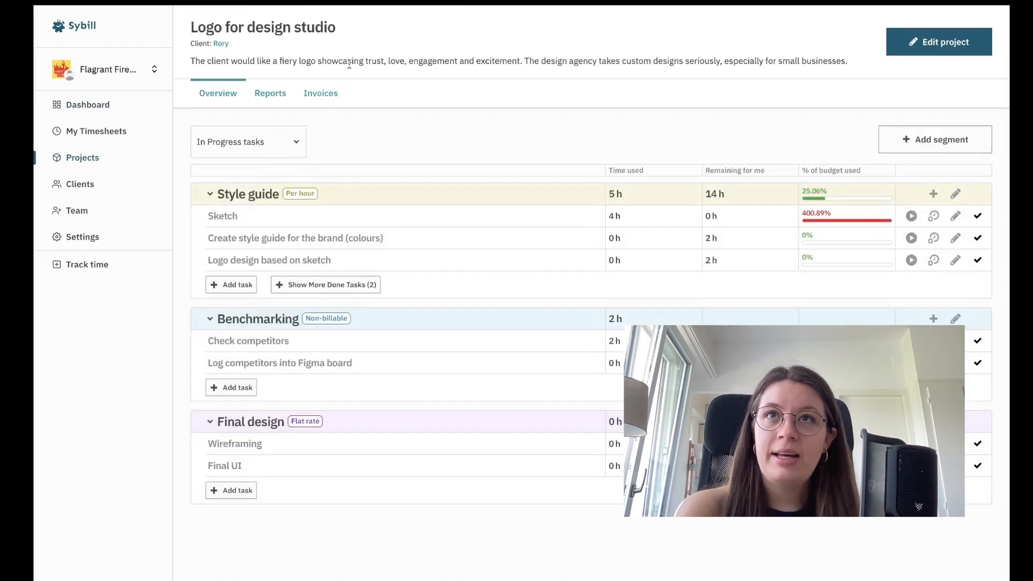
Start a new invoice for the Logo for design studio project and title it "May 2023".
left_click(320, 93)
left_click(276, 156)
left_click(270, 245)
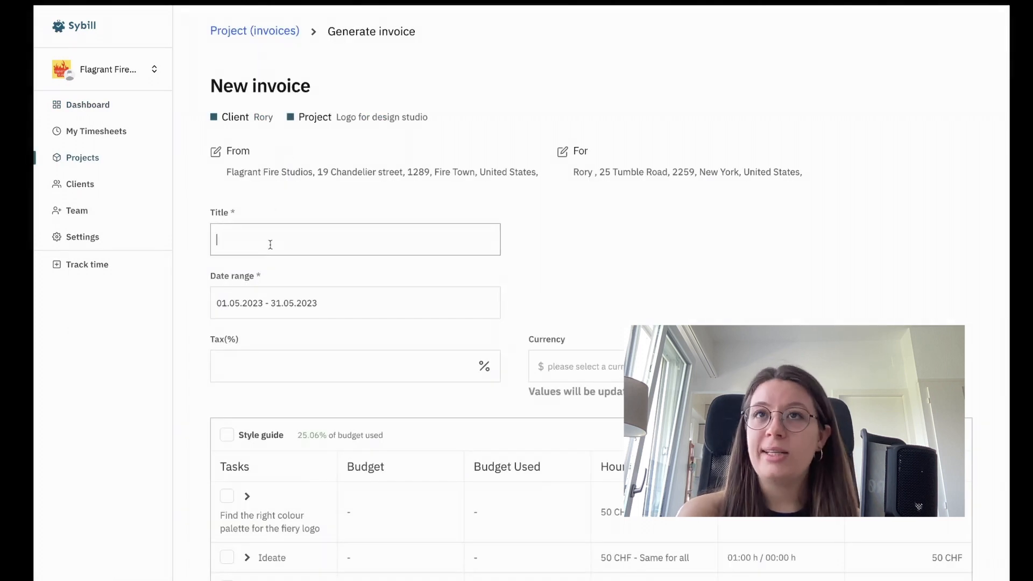
type("May 20")
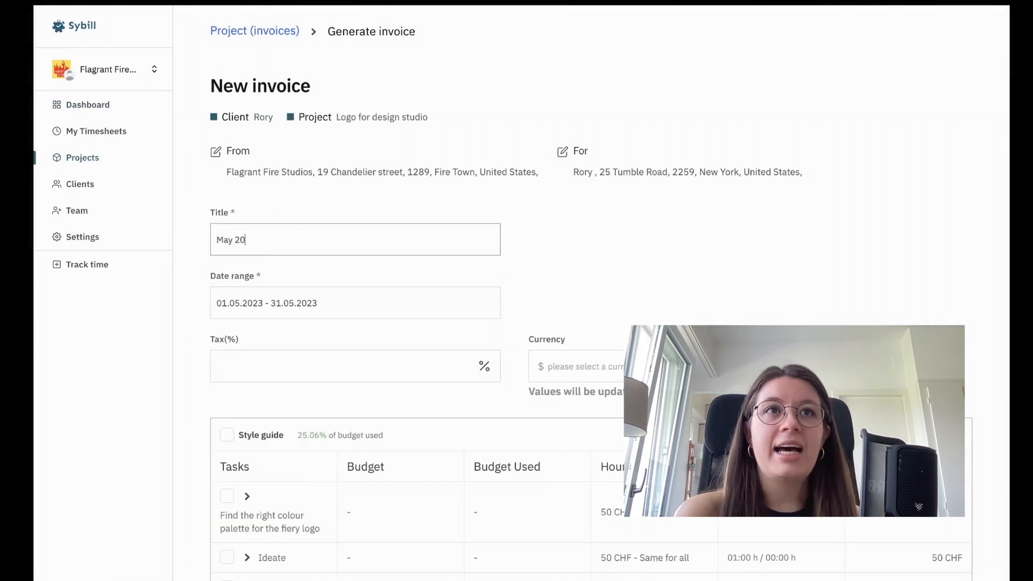
type("23")
Check the invoice's date range, then set the tax to 7% and the currency to Swiss Franc (CHF).
scroll(610, 256, "down", 2)
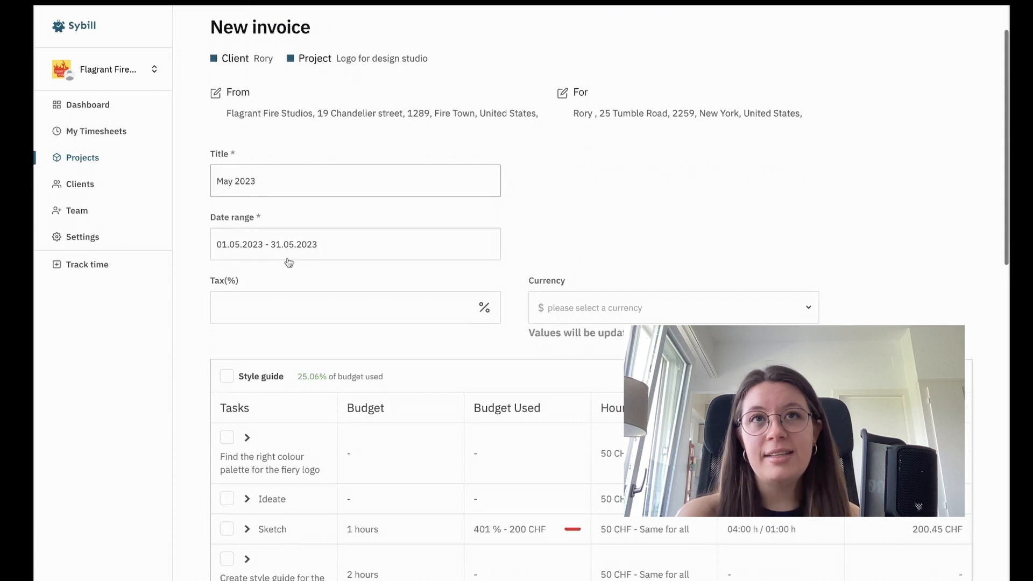
left_click(263, 244)
left_click(629, 214)
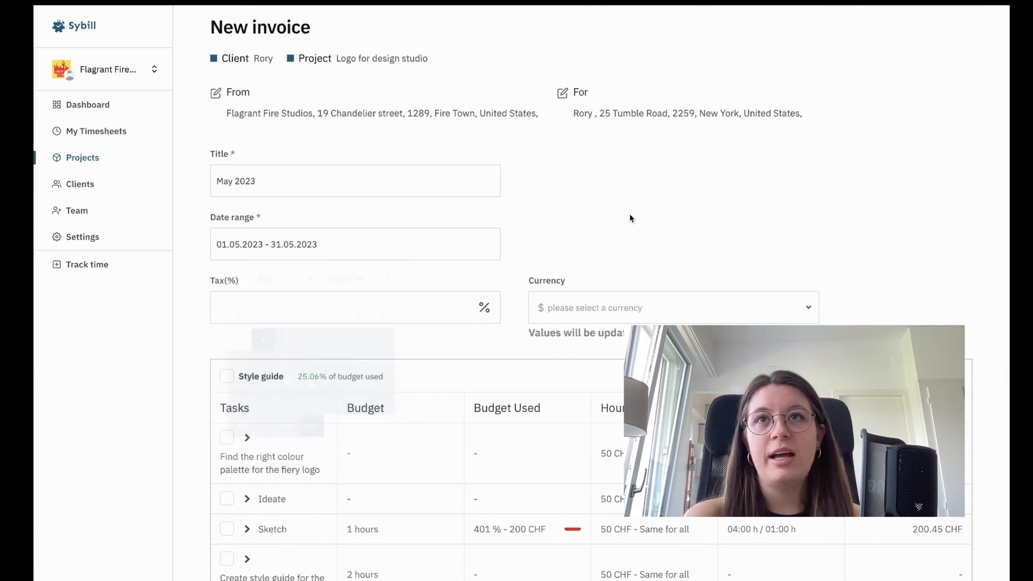
left_click(333, 310)
type("8")
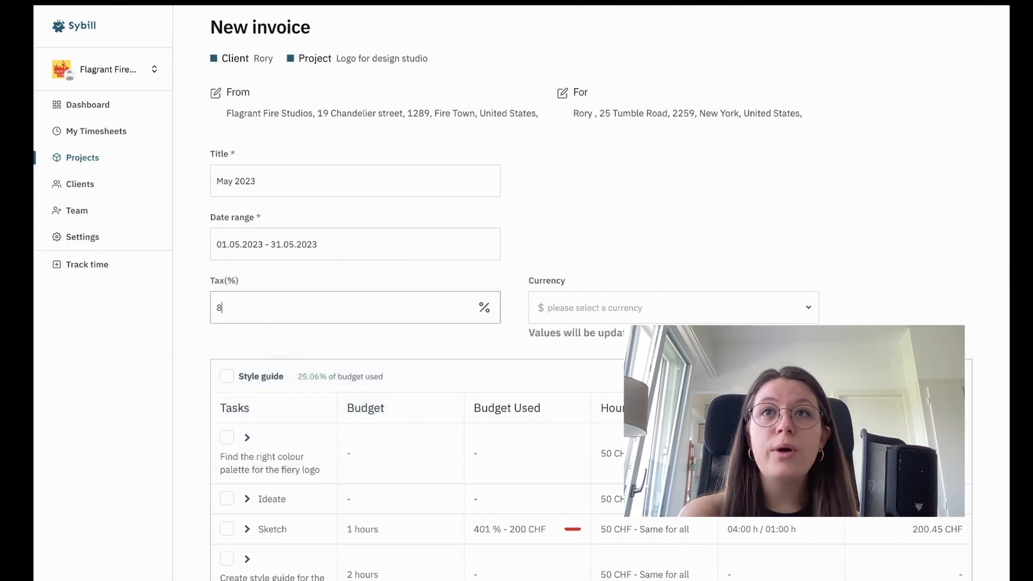
left_click(649, 310)
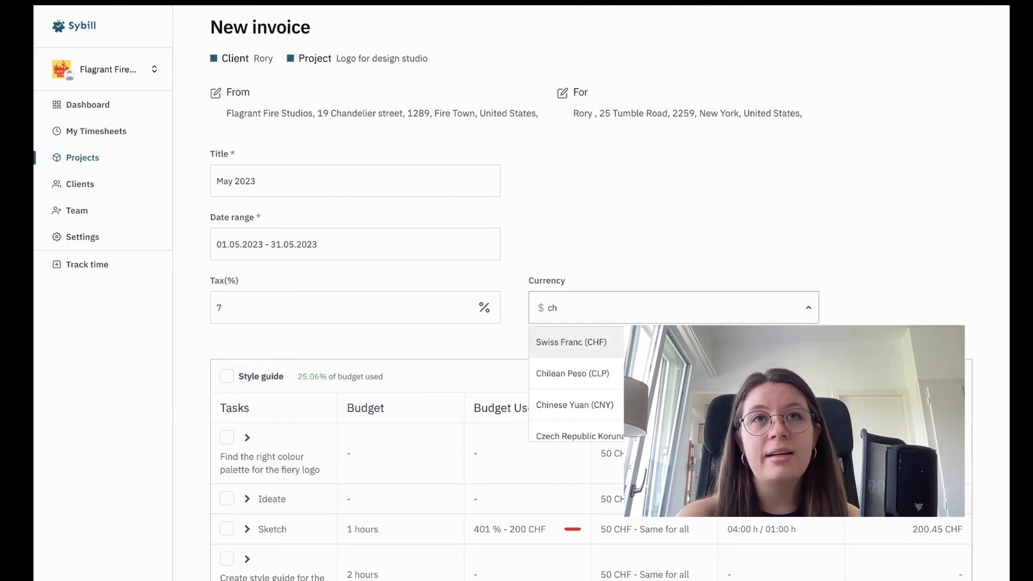
left_click(711, 342)
Include all tasks of the Style guide and Final design segments in the invoice.
scroll(718, 184, "down", 2)
scroll(718, 182, "down", 3)
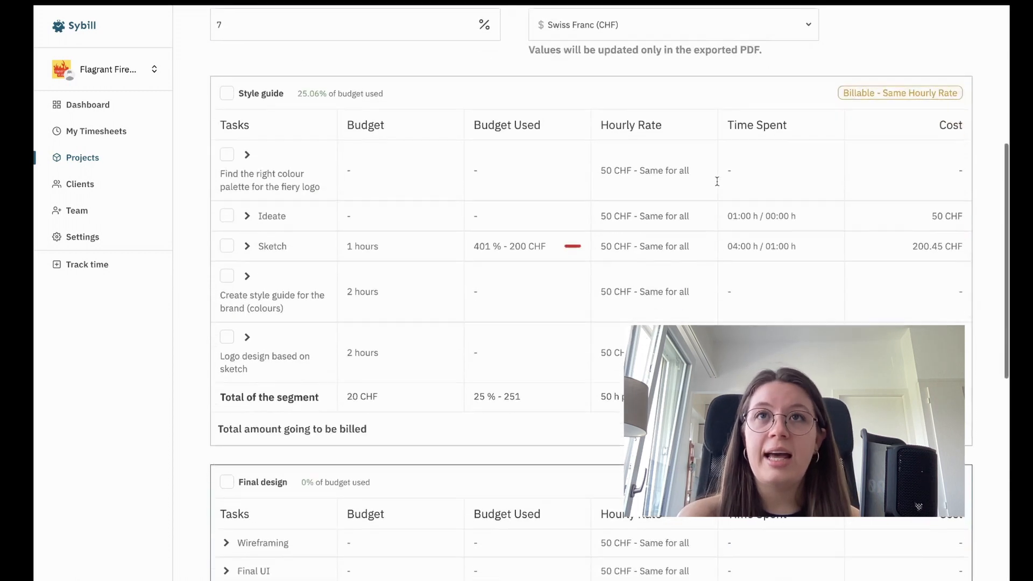
left_click(227, 94)
scroll(227, 96, "down", 3)
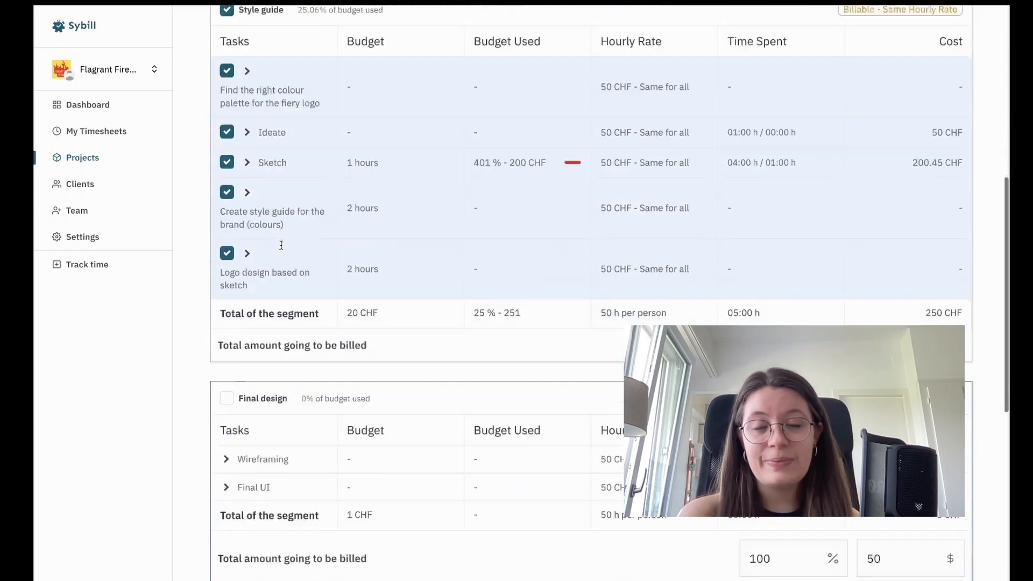
left_click(228, 339)
Mark the invoice as detailed, with time entries and comments included, and generate it.
scroll(229, 341, "down", 4)
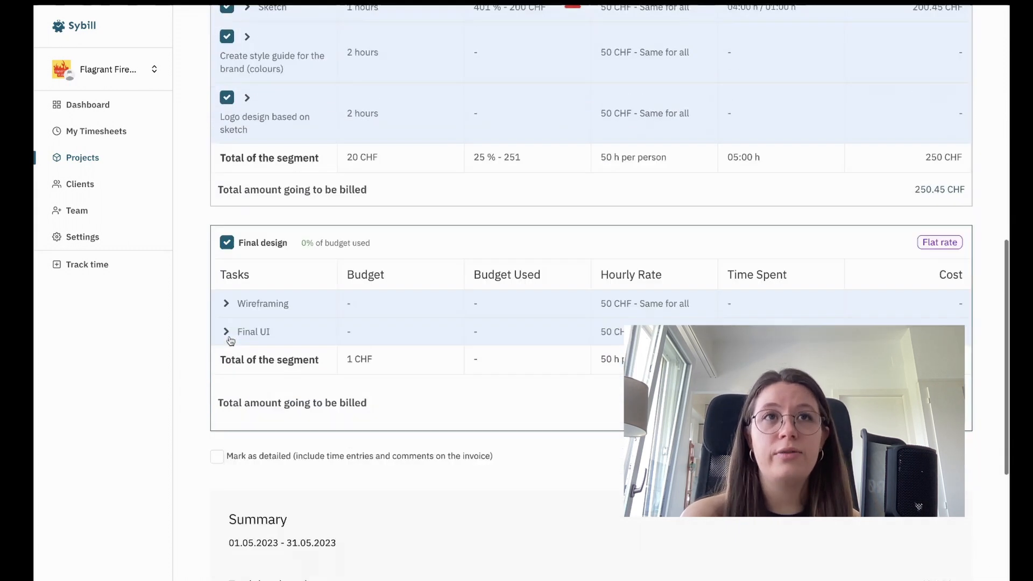
left_click(219, 355)
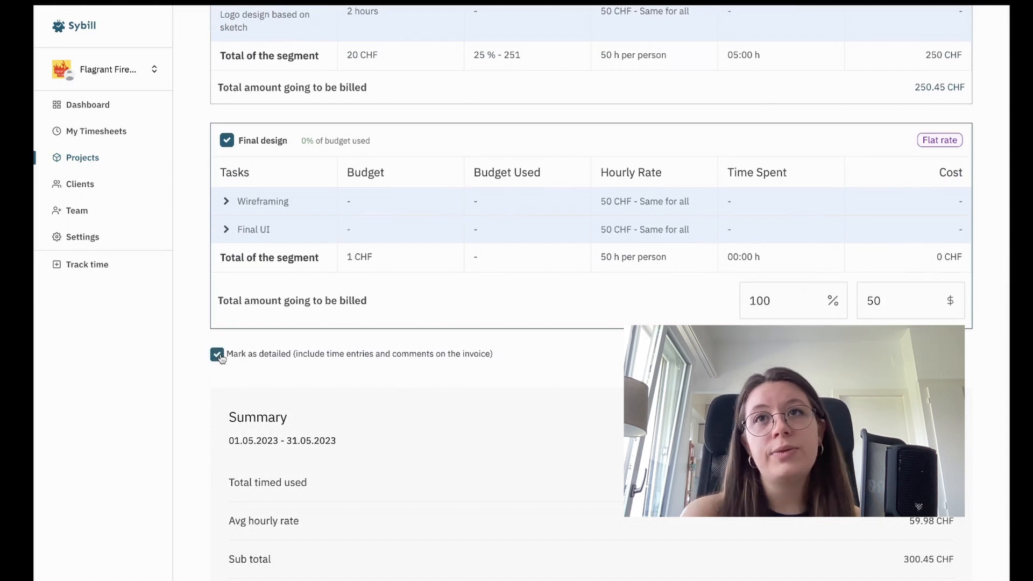
scroll(368, 415, "down", 3)
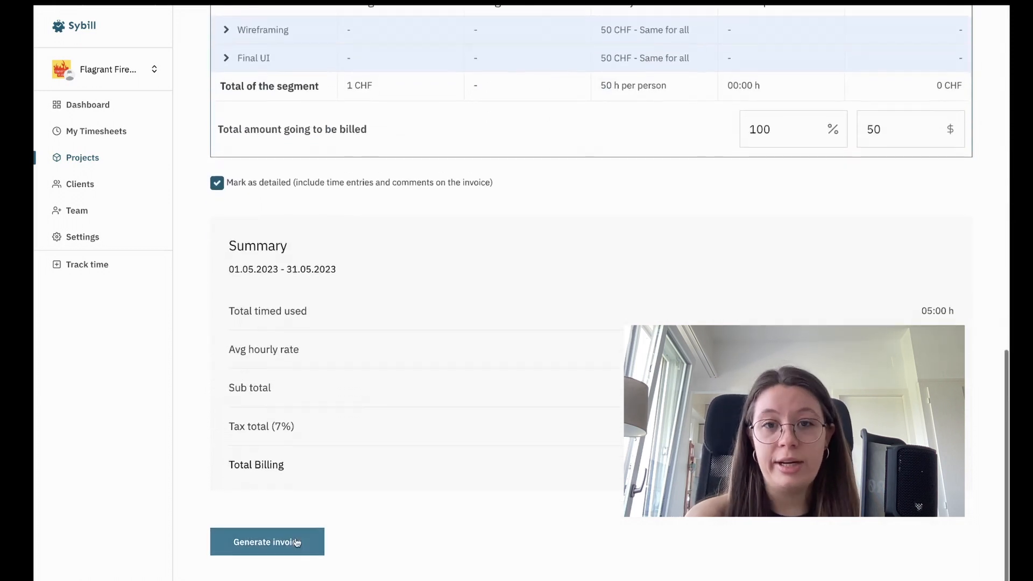
left_click(297, 544)
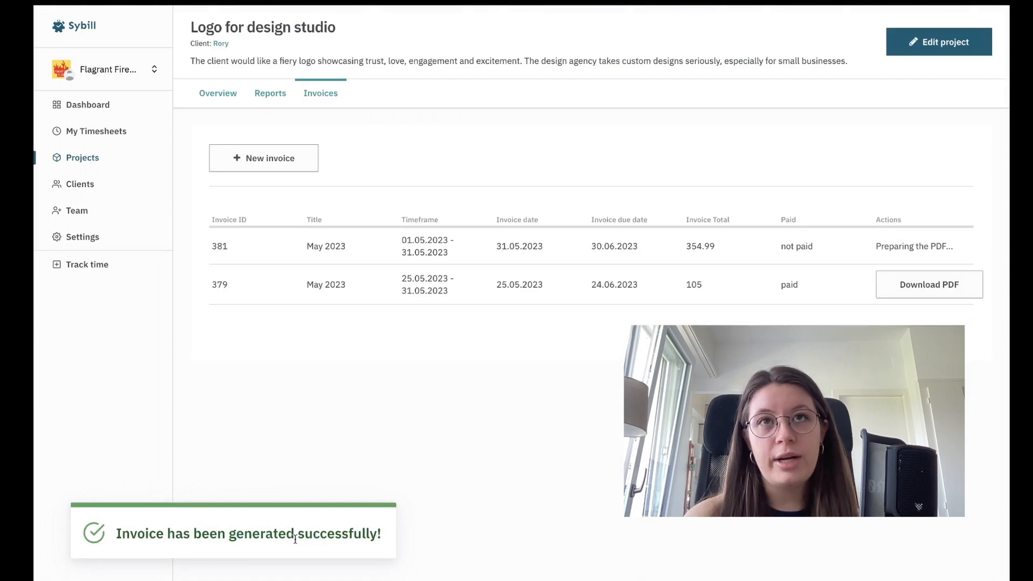
Mark the newly generated May 2023 invoice as paid and open its PDF to review both pages.
left_click(922, 243)
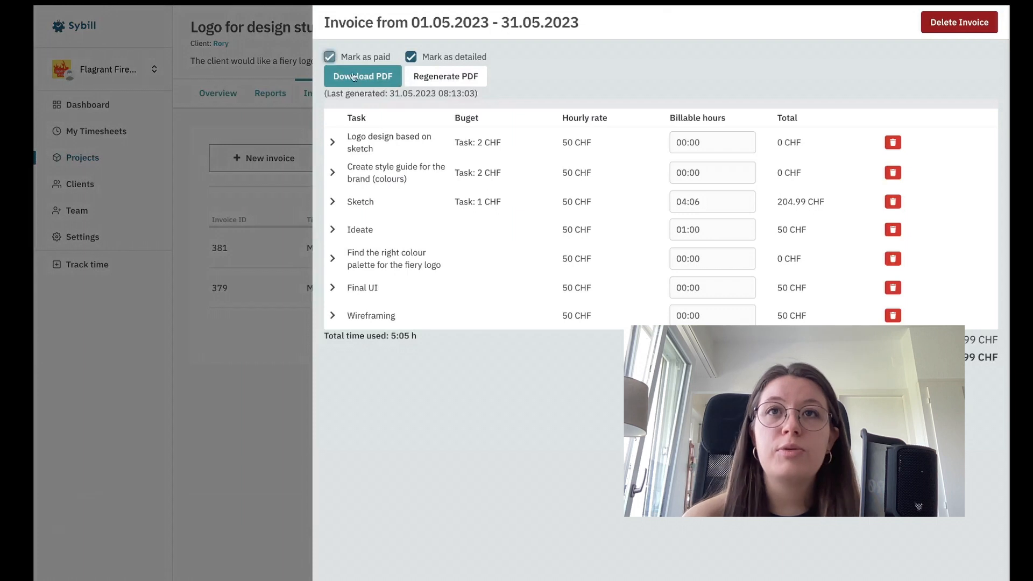
left_click(354, 77)
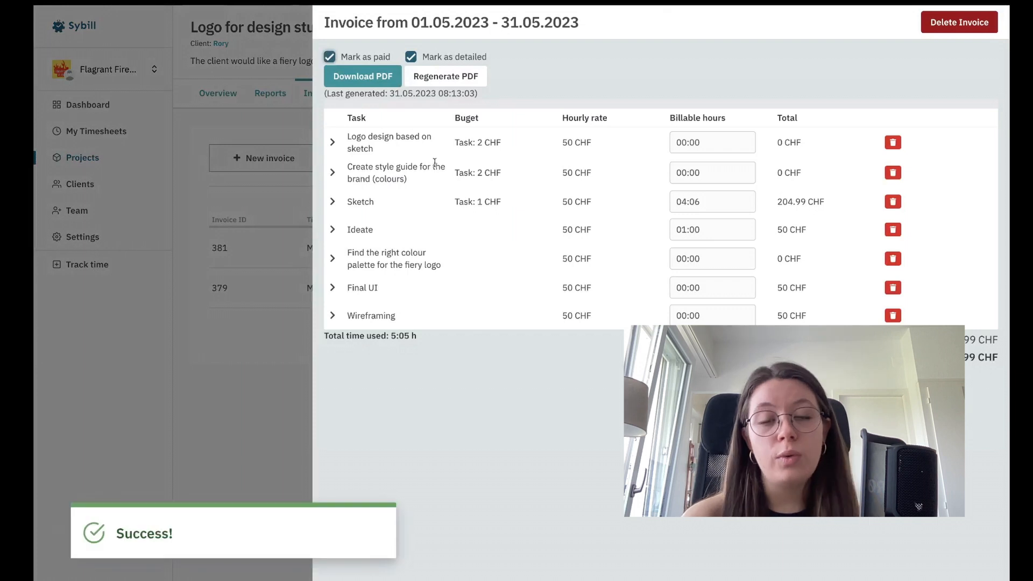
left_click(372, 75)
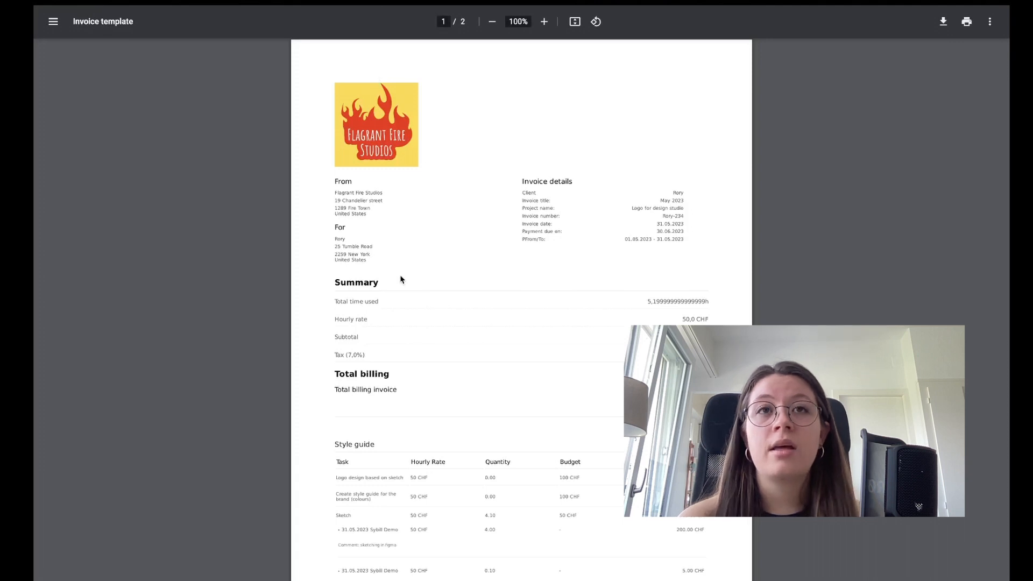
scroll(400, 279, "down", 14)
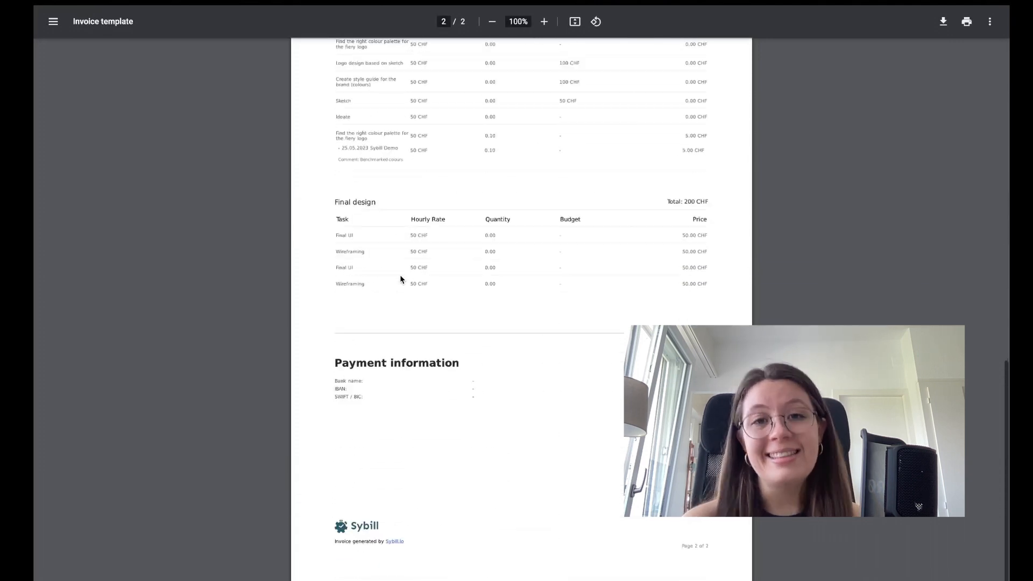
scroll(400, 279, "up", 14)
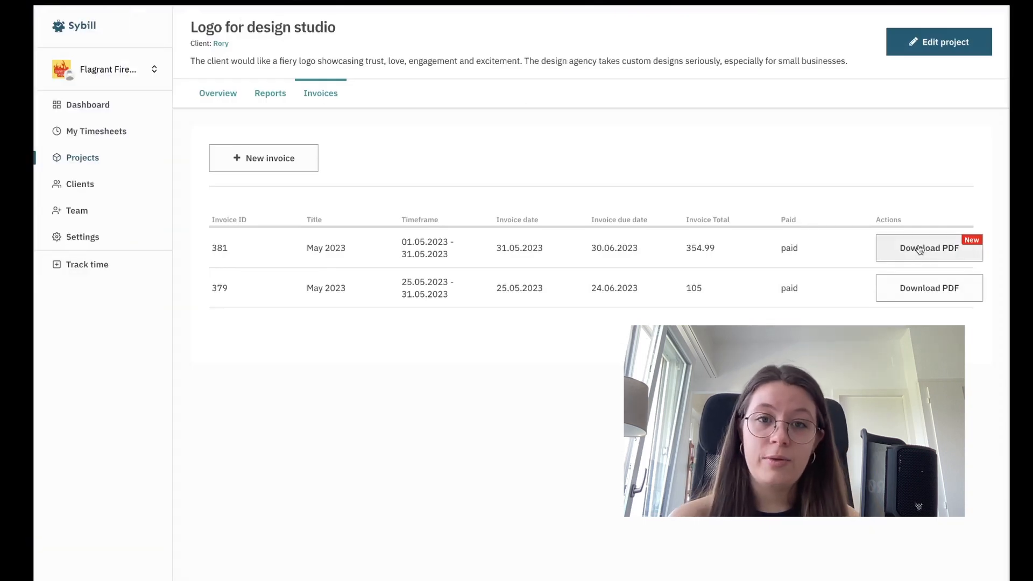
View the team's invitation form with its role options, cancel it, and return to the workspace overview.
left_click(87, 214)
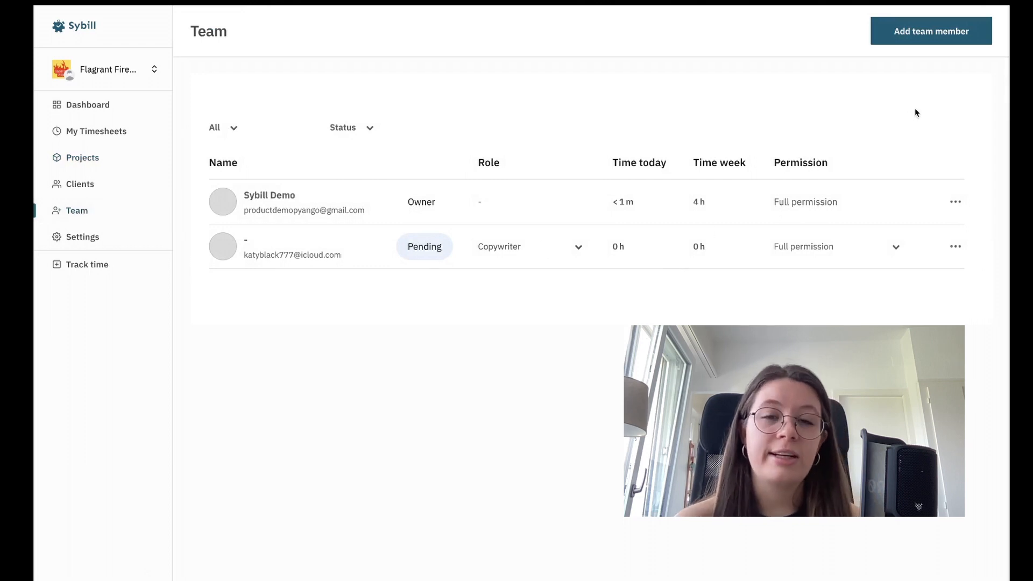
left_click(949, 42)
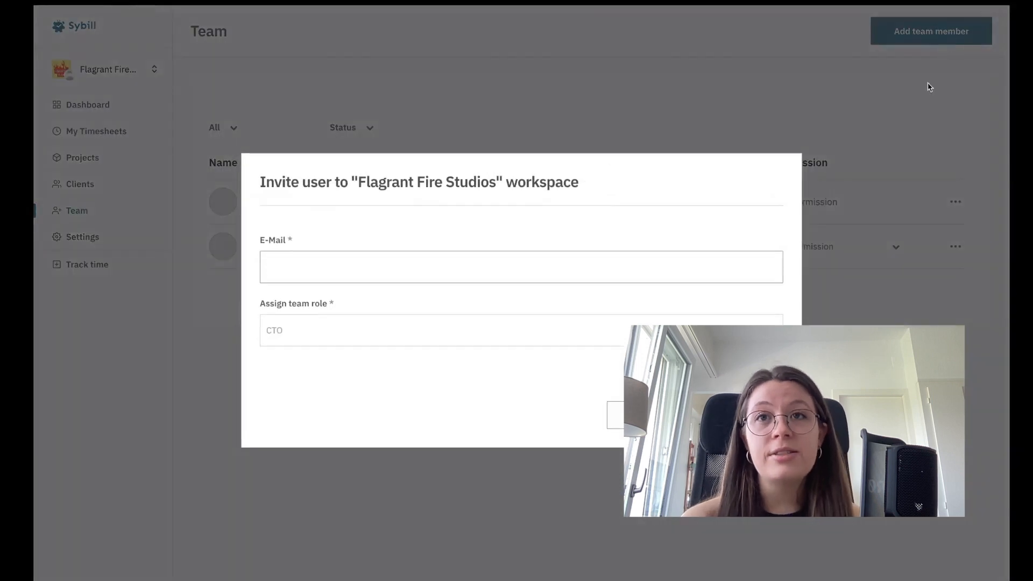
key("Tab")
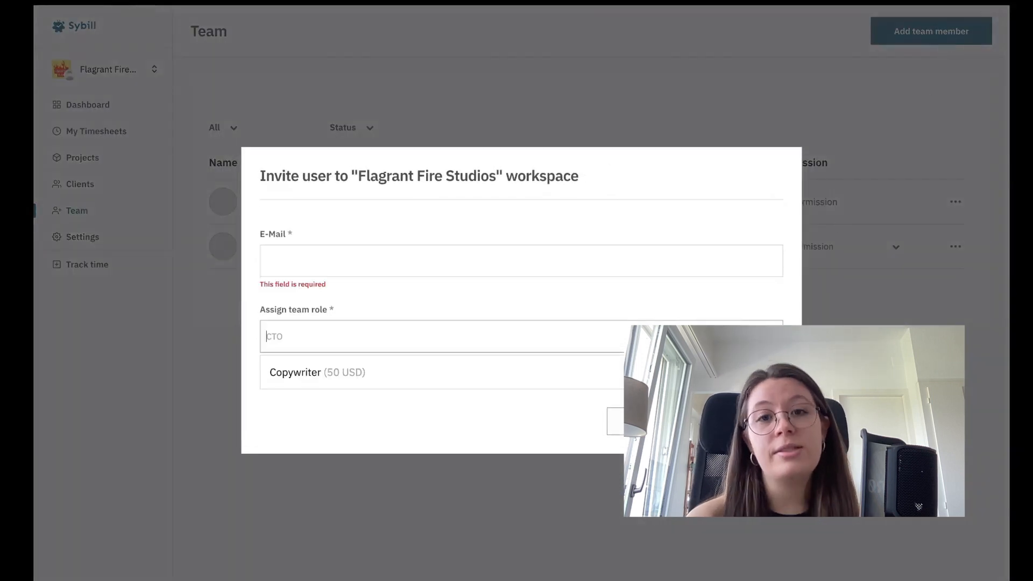
left_click(742, 265)
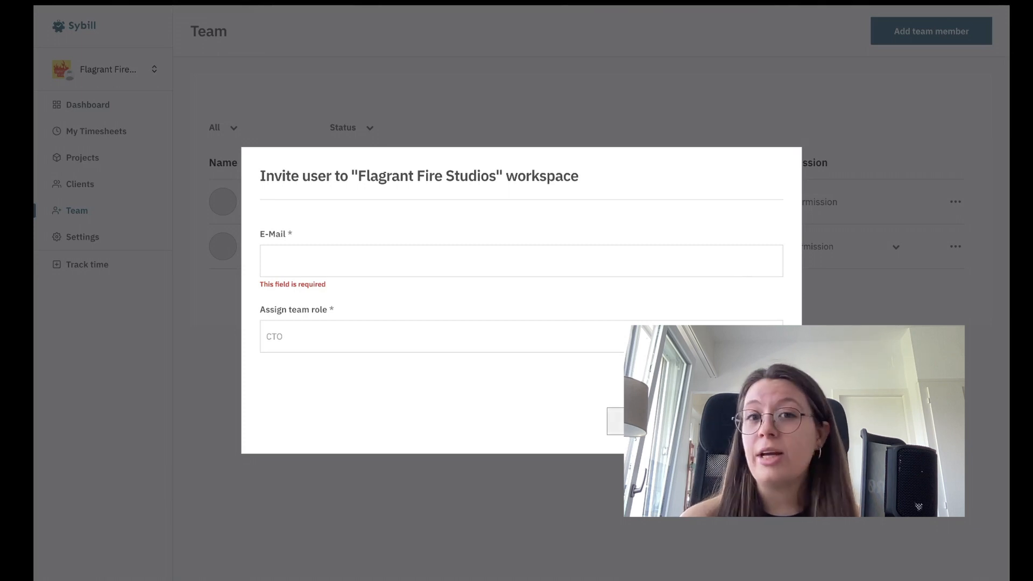
left_click(647, 421)
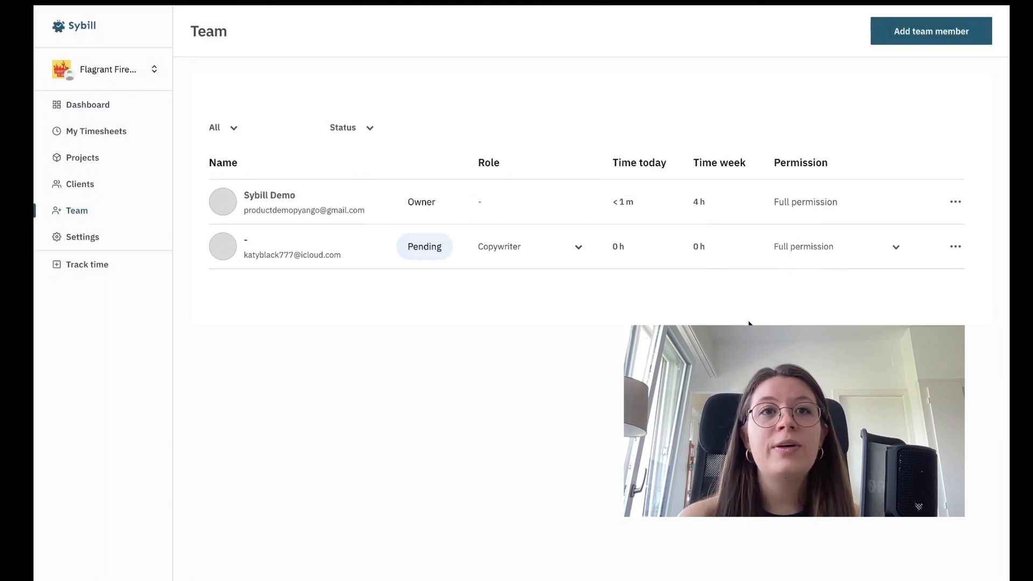
left_click(102, 31)
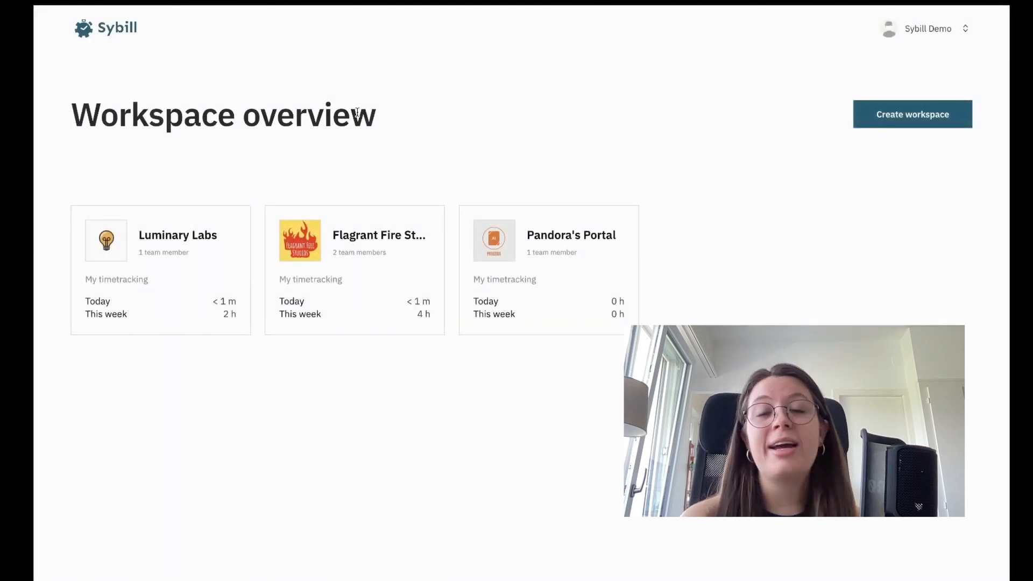